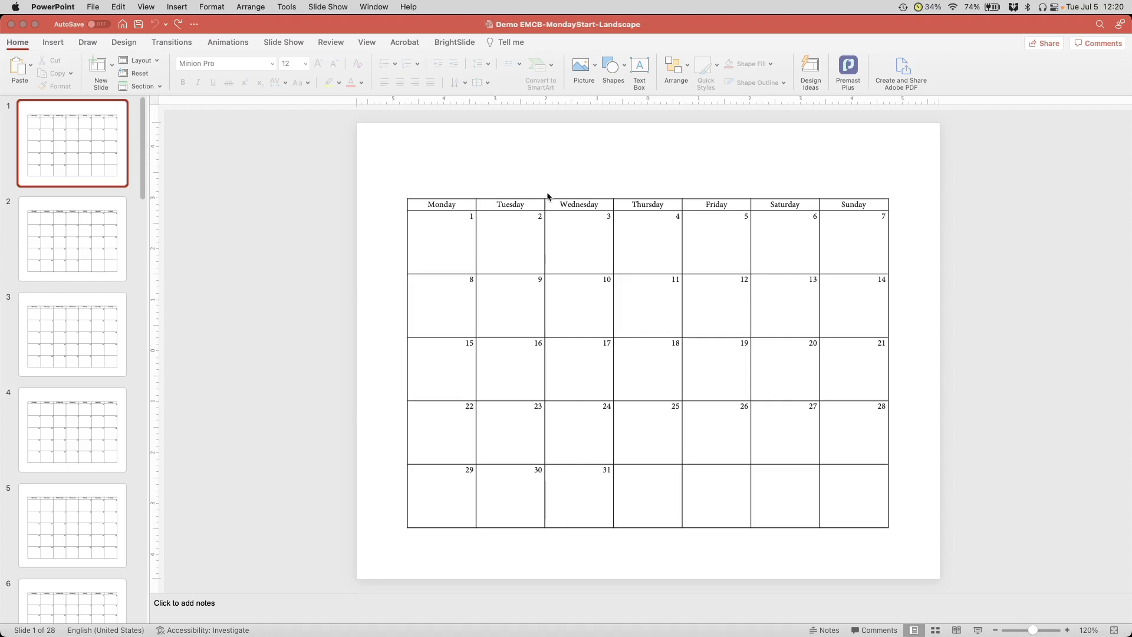
Select the weekday header row of the Monday-to-Sunday calendar table on slide 1
click(414, 204)
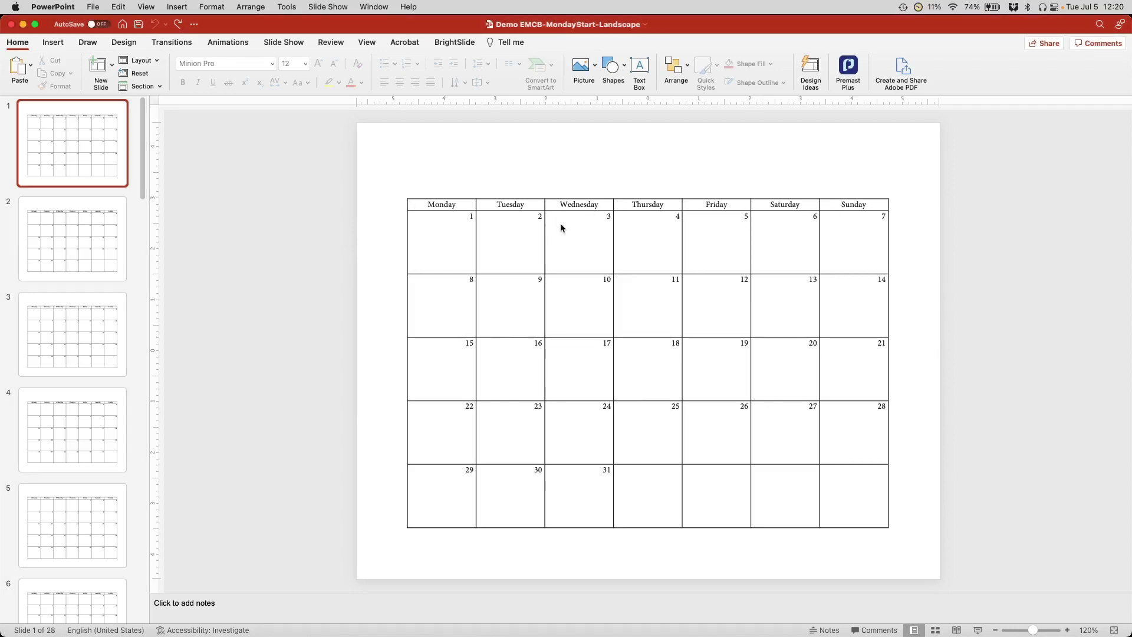
click(427, 203)
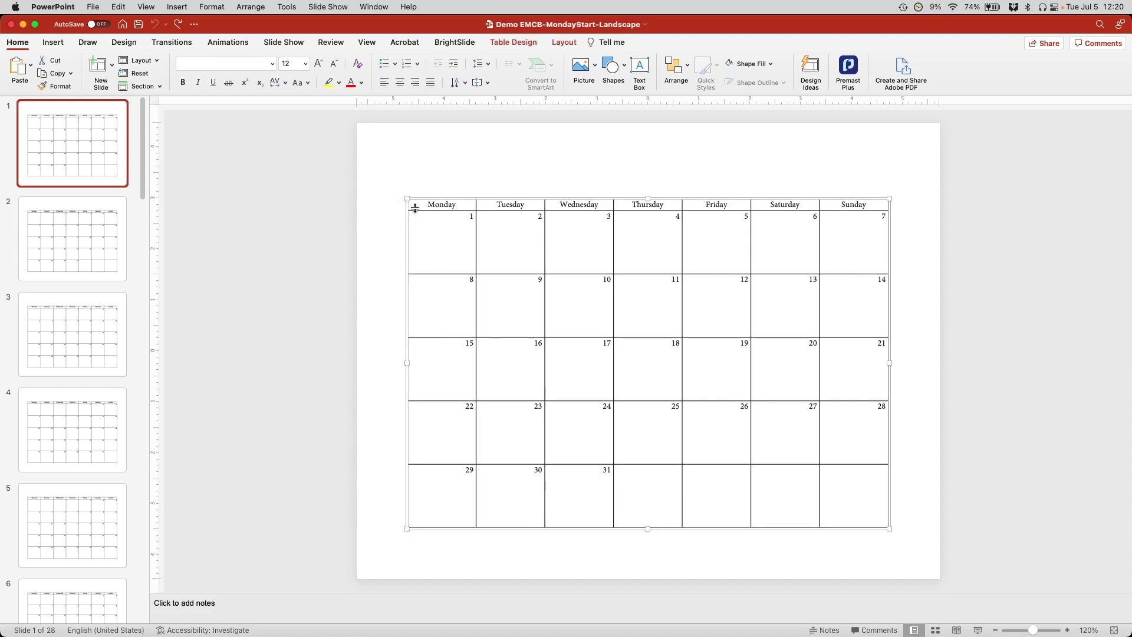
click(400, 204)
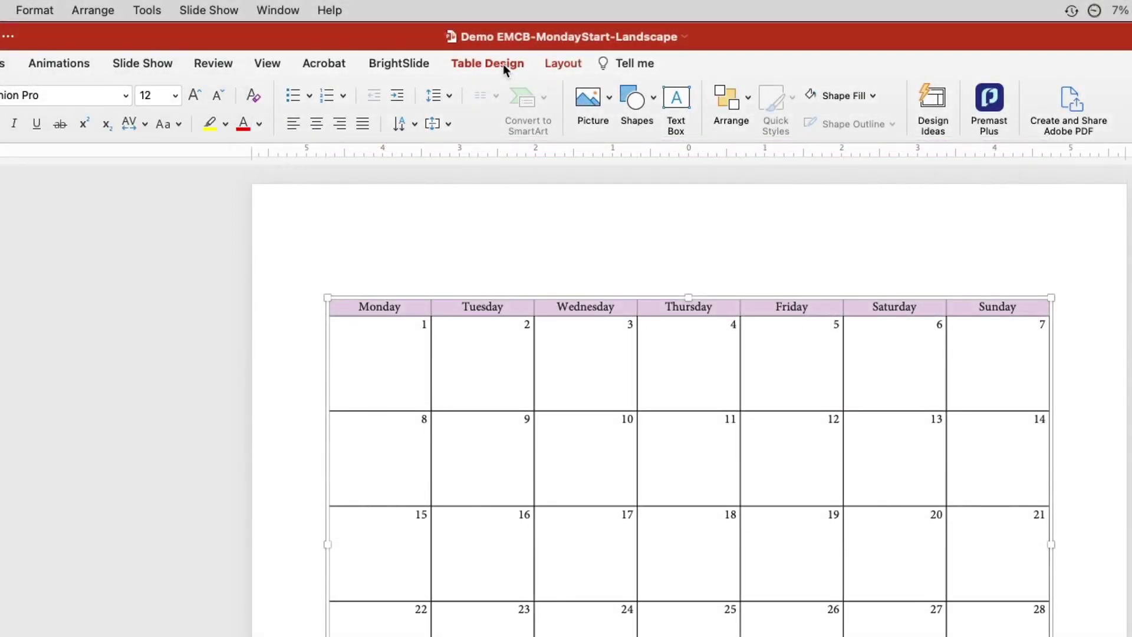
Apply a Light table style with lavender banded rows to the calendar table
click(505, 69)
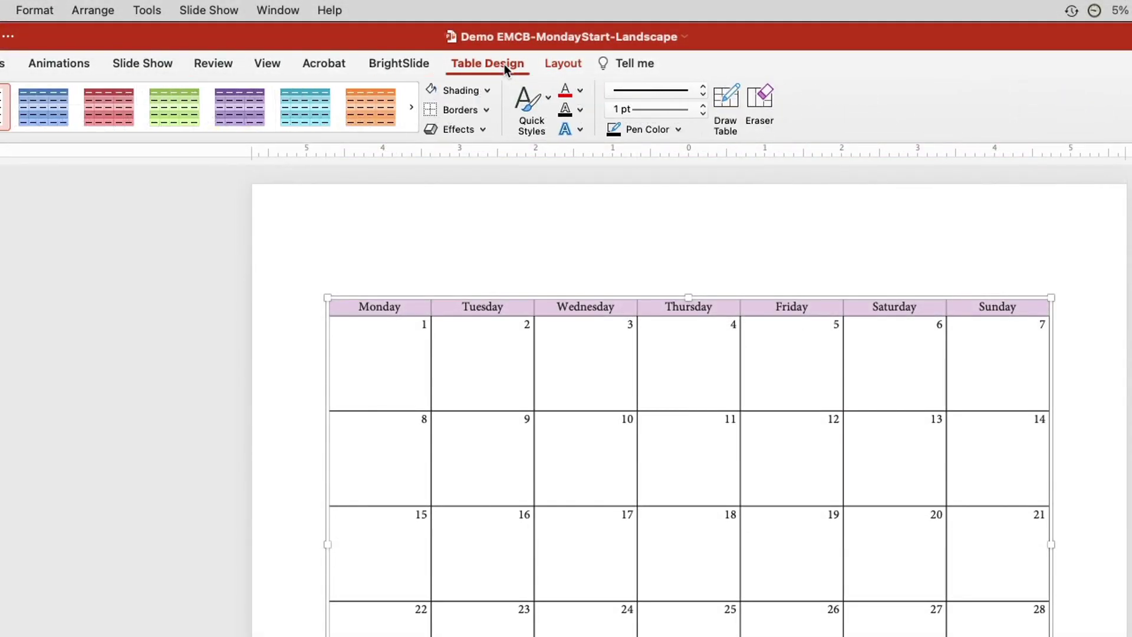
click(178, 133)
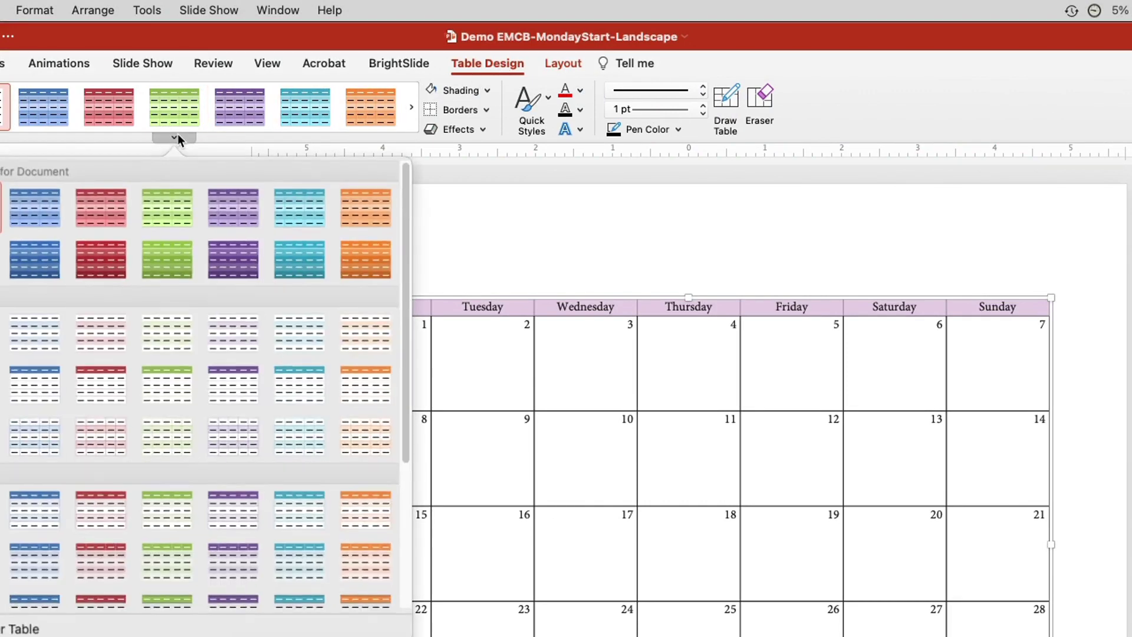
click(239, 324)
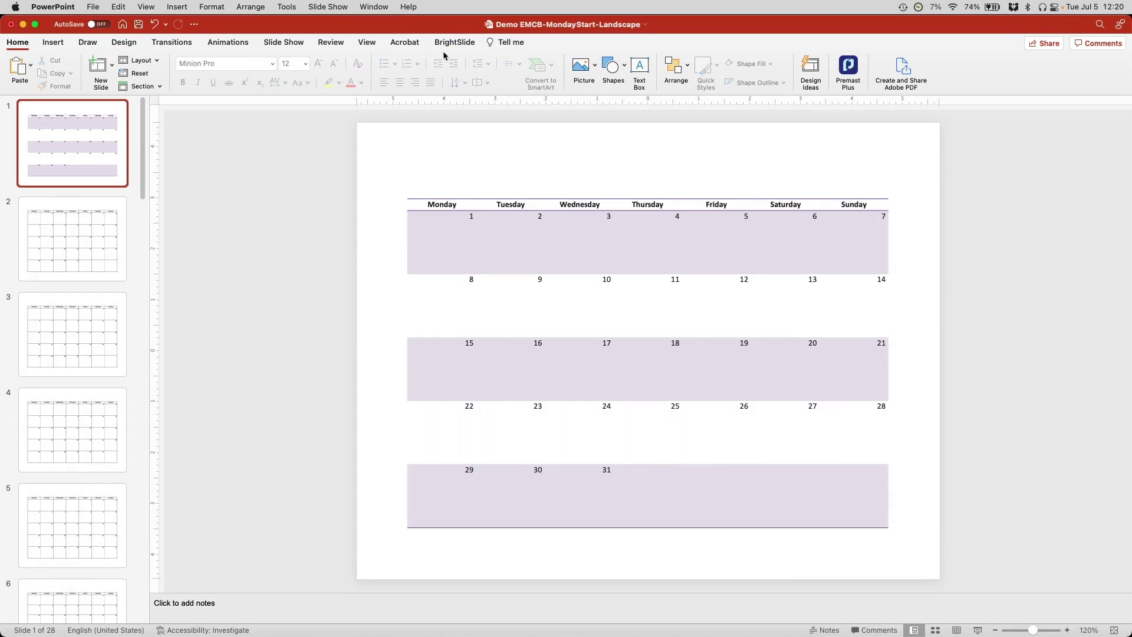
click(470, 217)
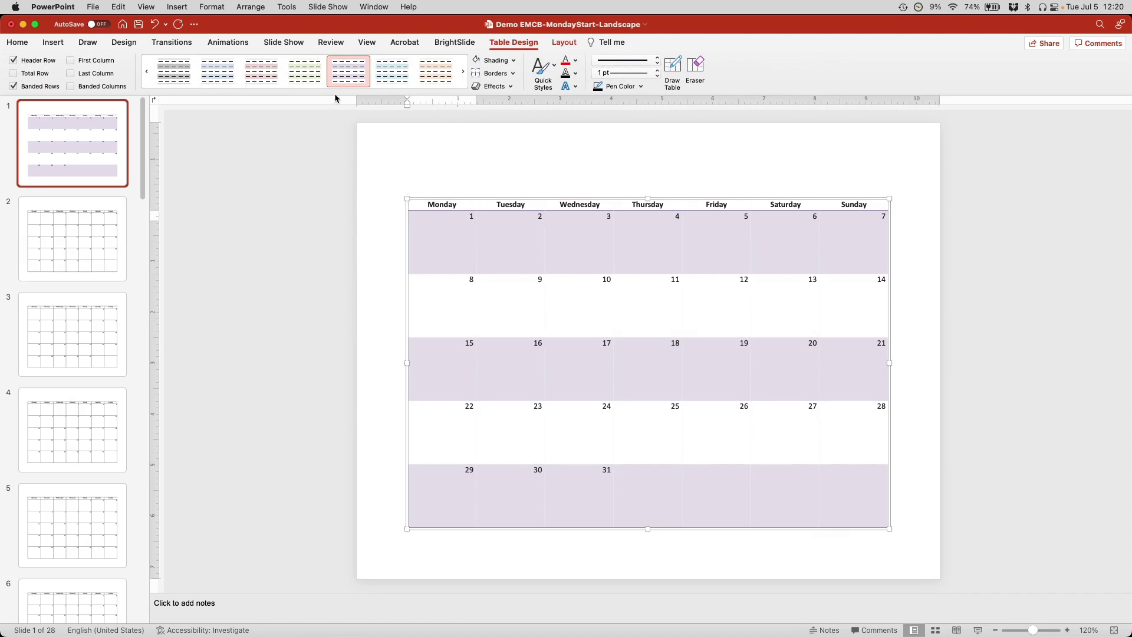
Clear the table style and fill the header row with Aqua, Accent 5, Lighter 80%
click(304, 93)
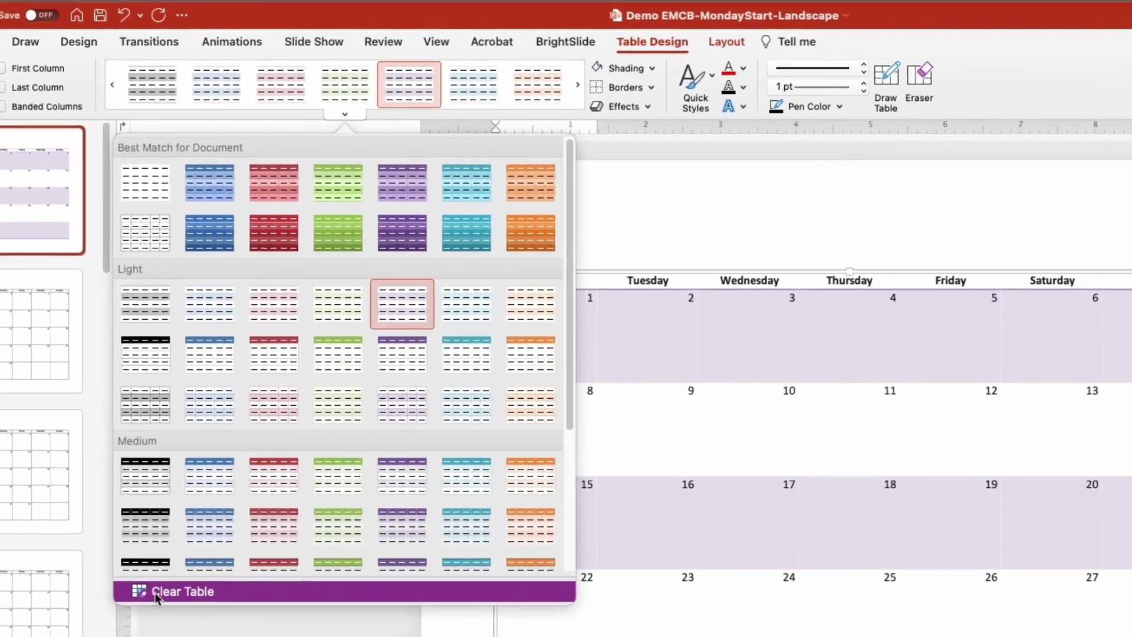
click(180, 498)
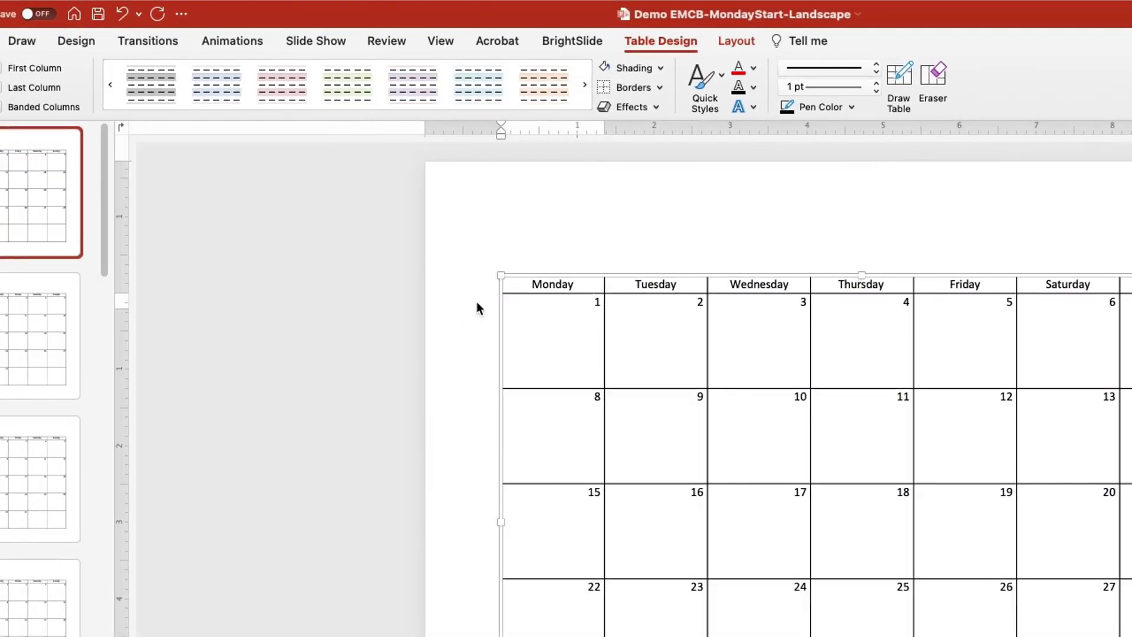
click(490, 283)
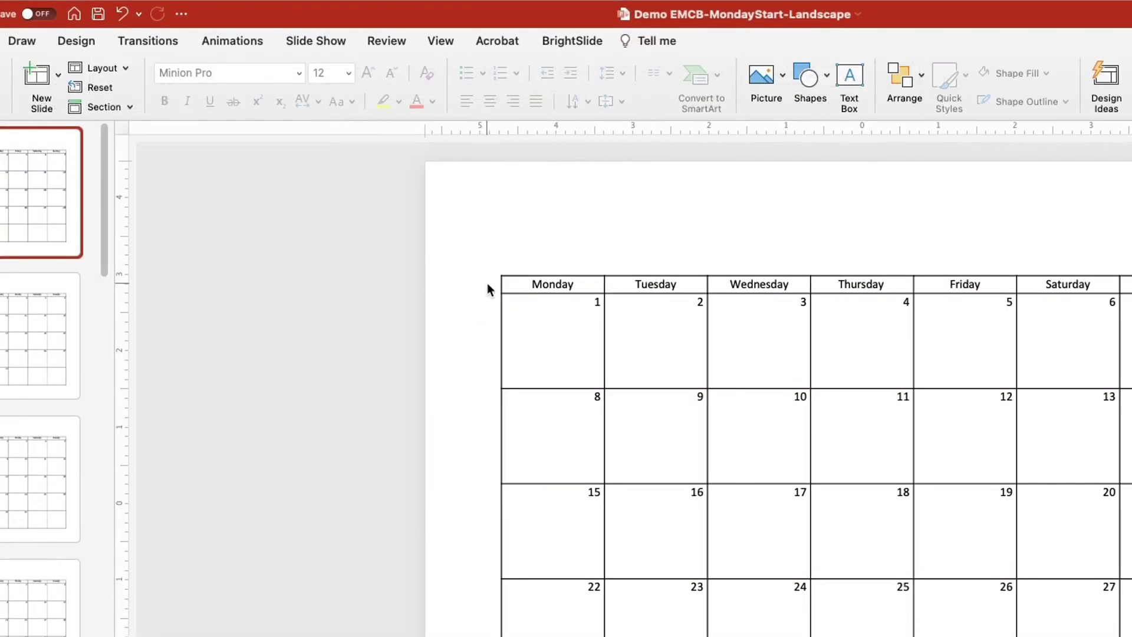
click(494, 283)
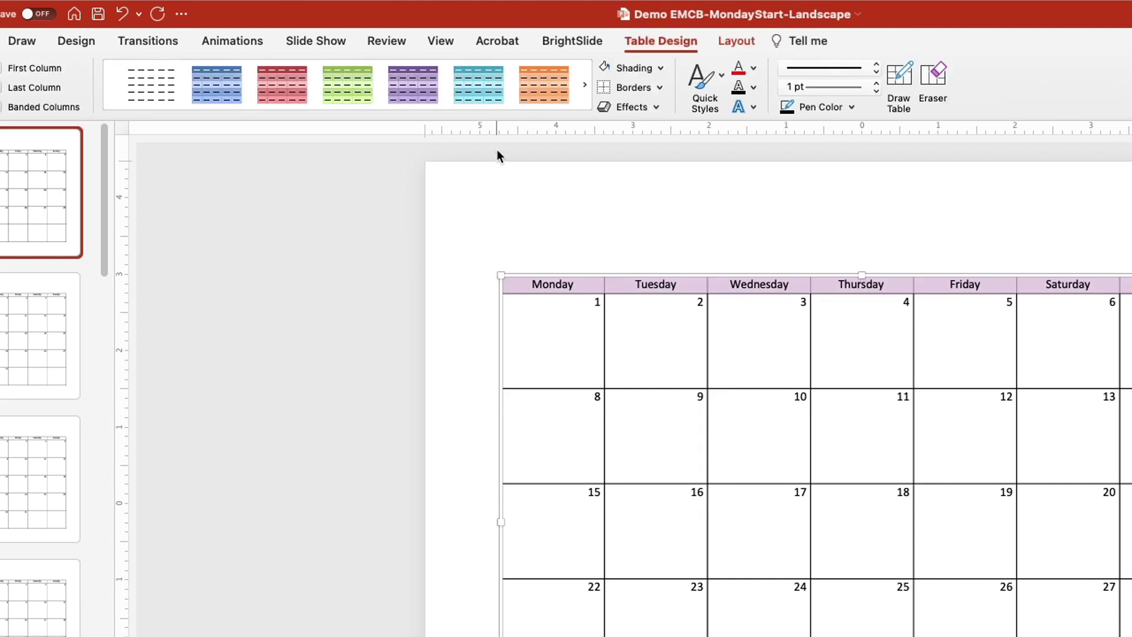
click(662, 68)
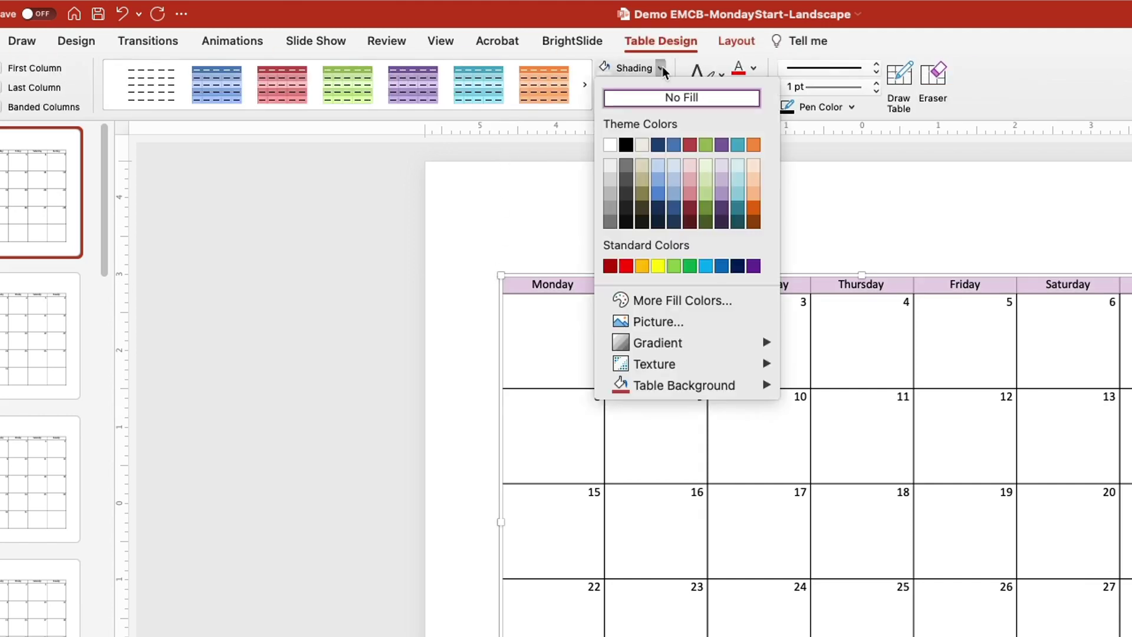
click(736, 166)
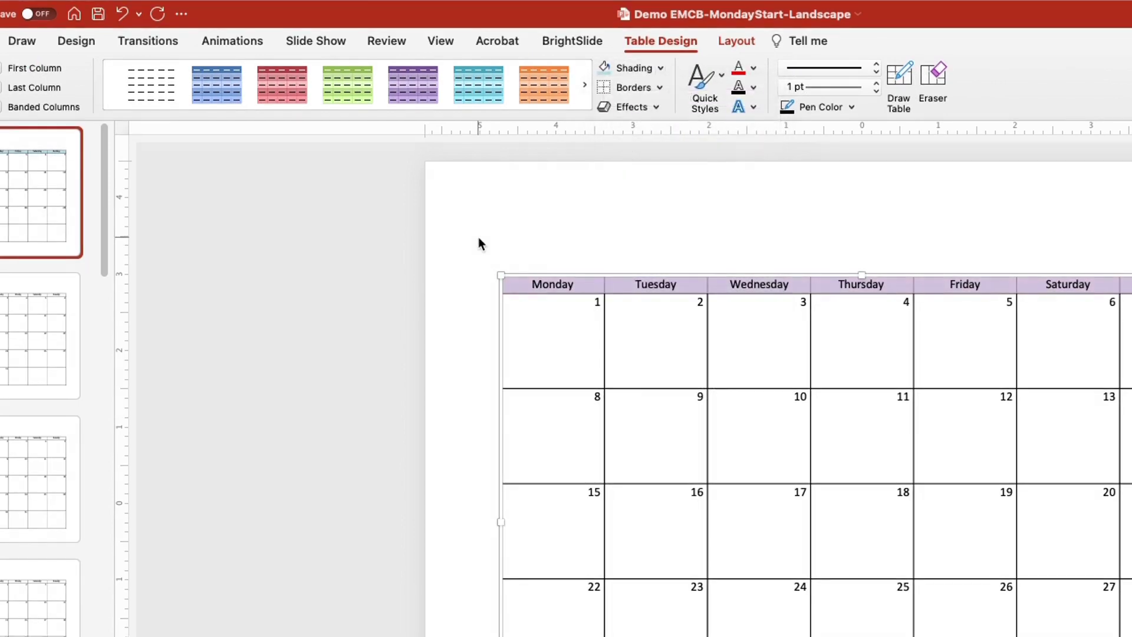
Make the header day names white and reapply the light aqua header fill
click(476, 273)
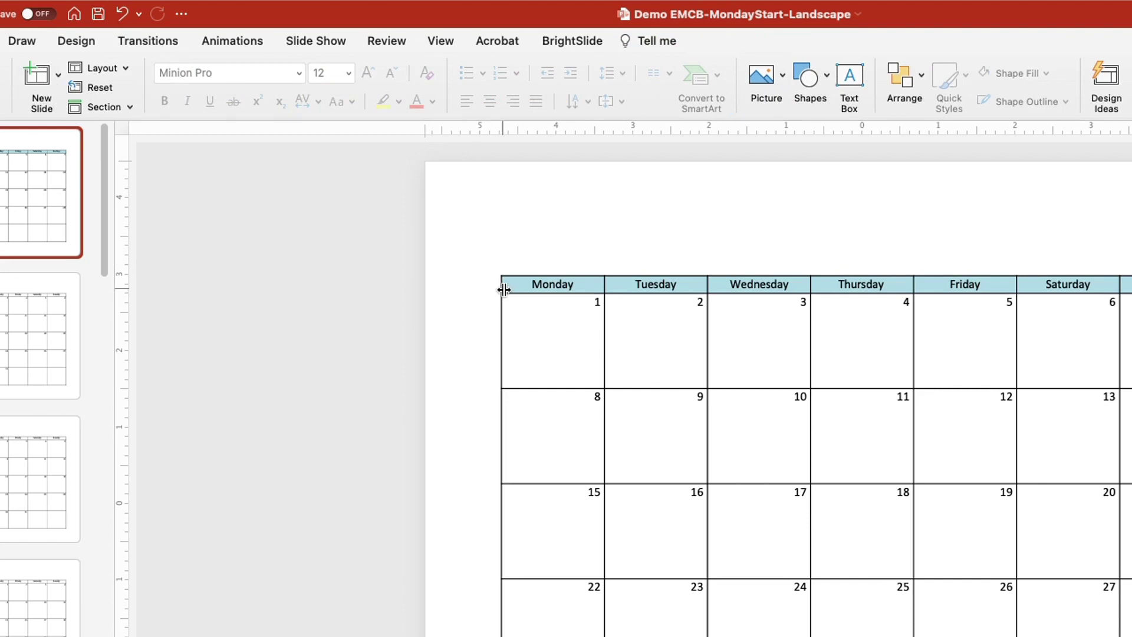
click(488, 286)
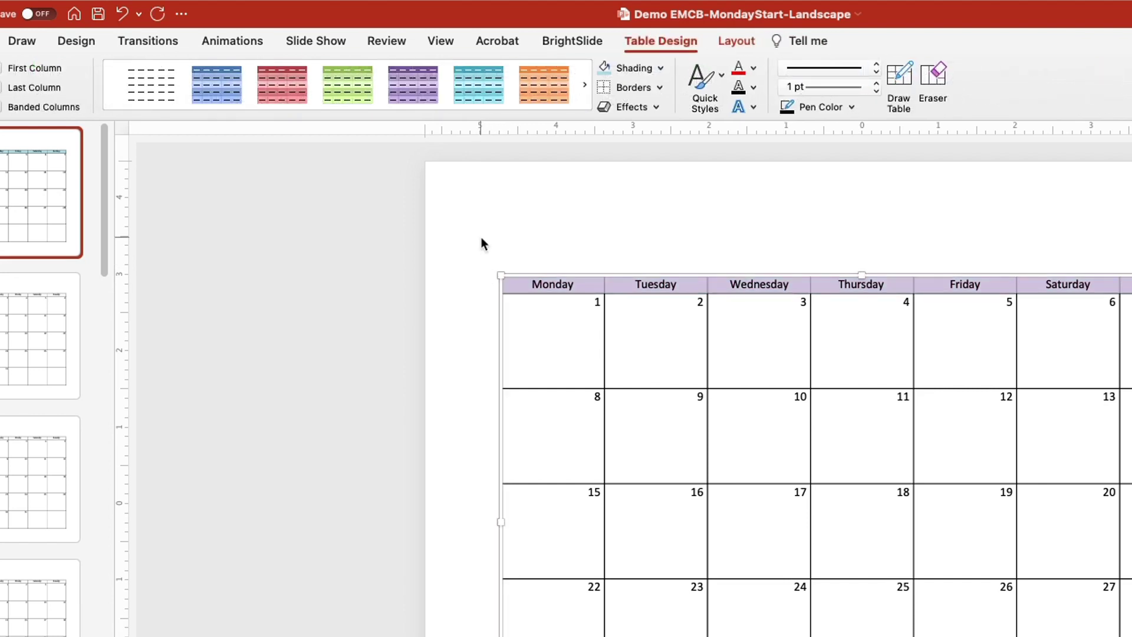
click(753, 70)
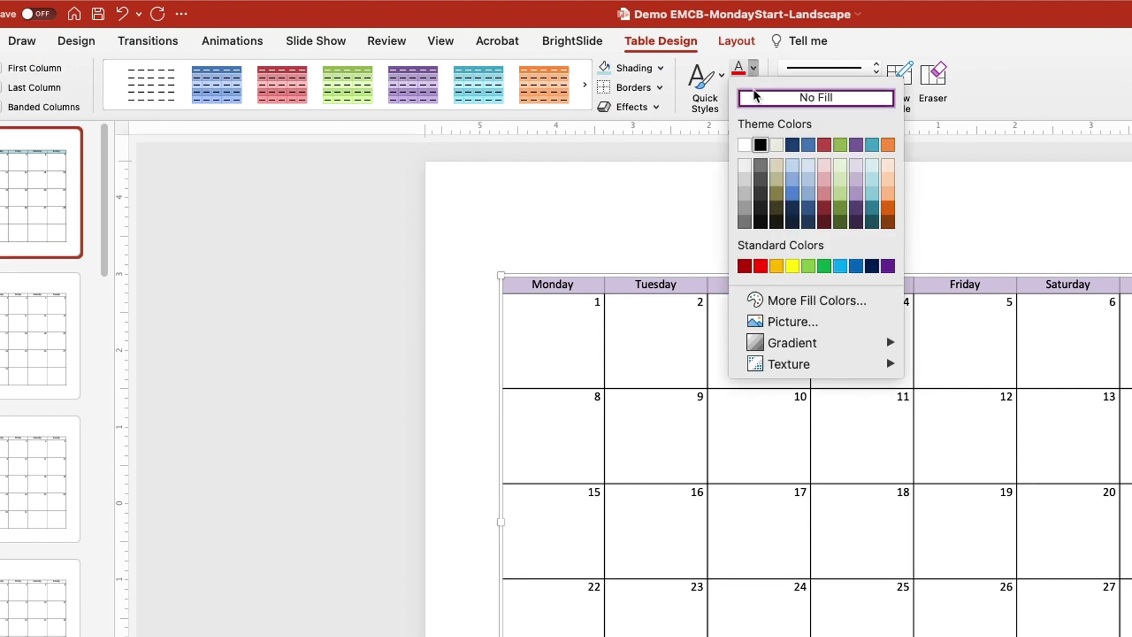
click(745, 144)
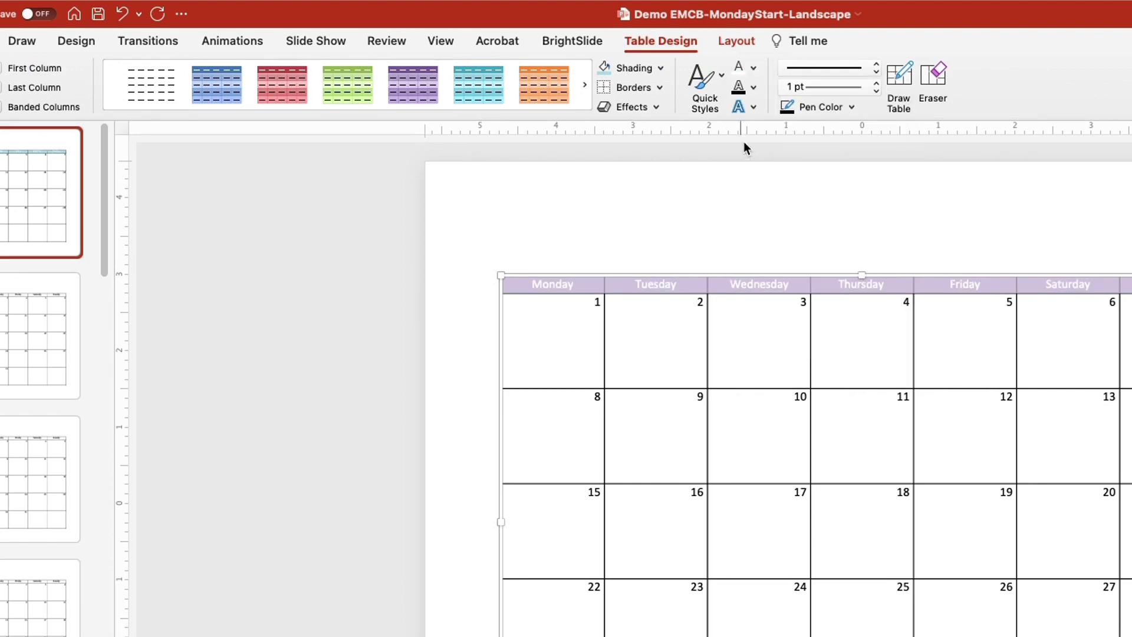
click(661, 70)
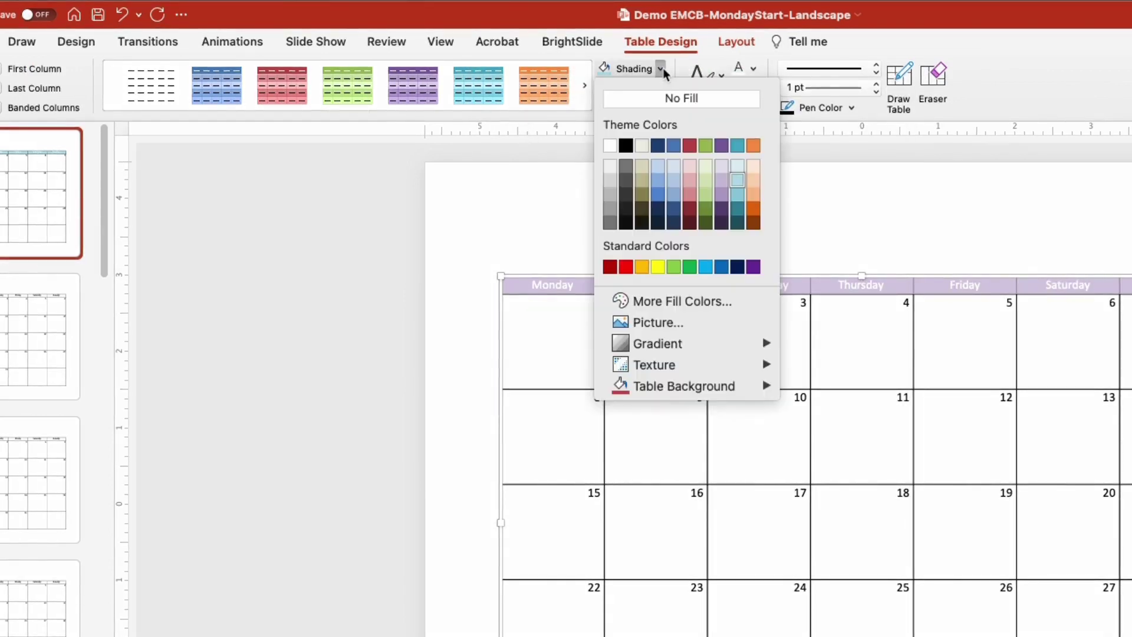
click(737, 196)
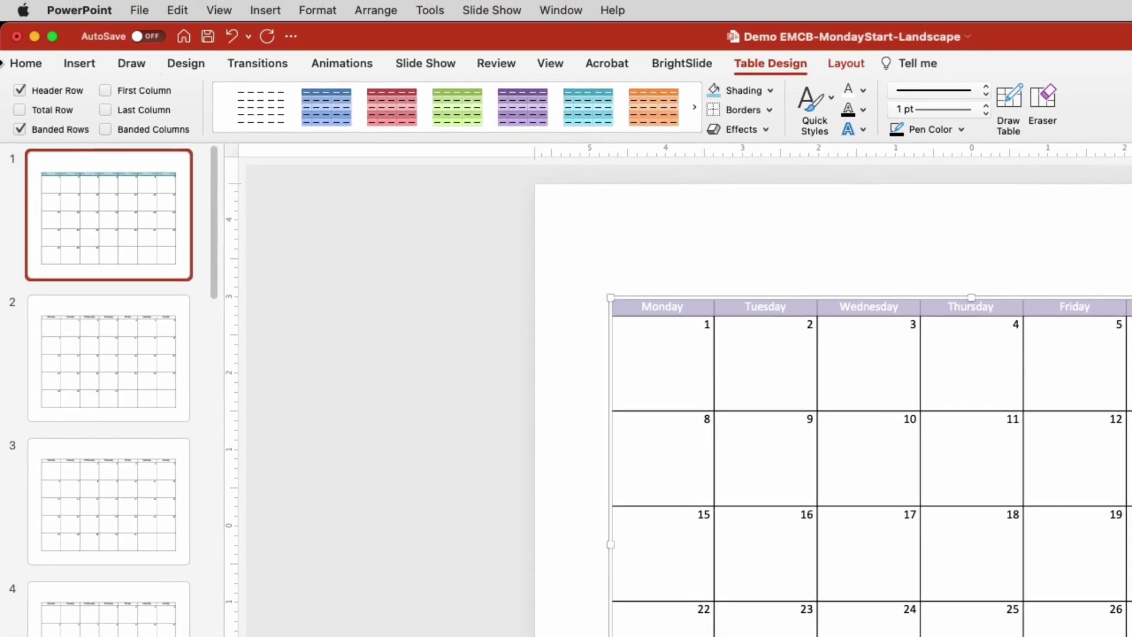
Change the header day names to UPPERCASE
click(26, 63)
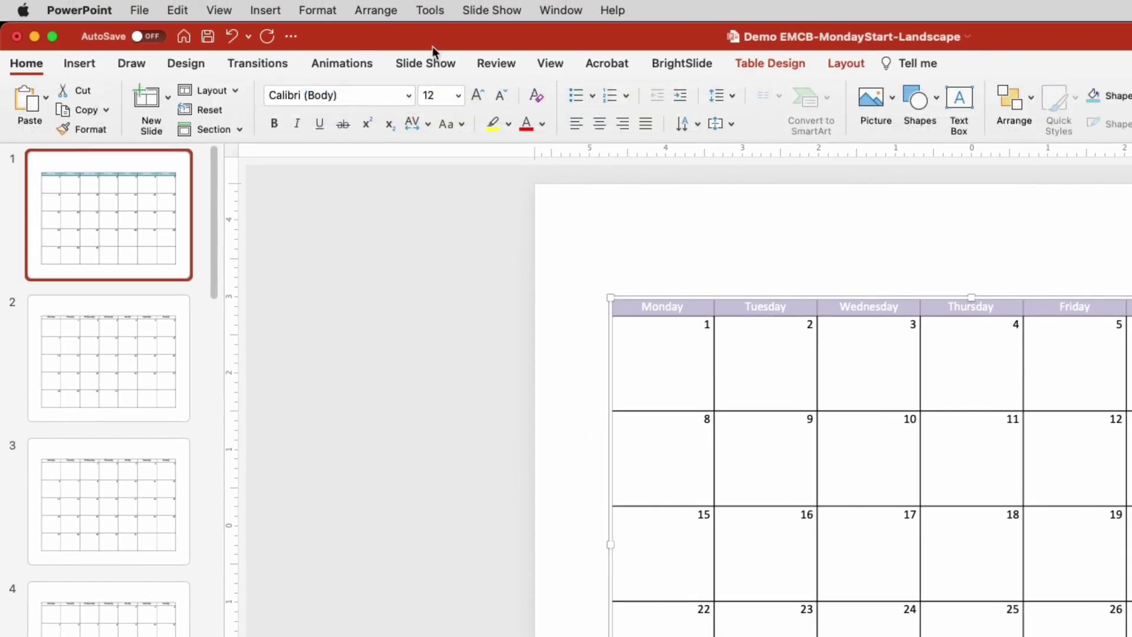
click(461, 125)
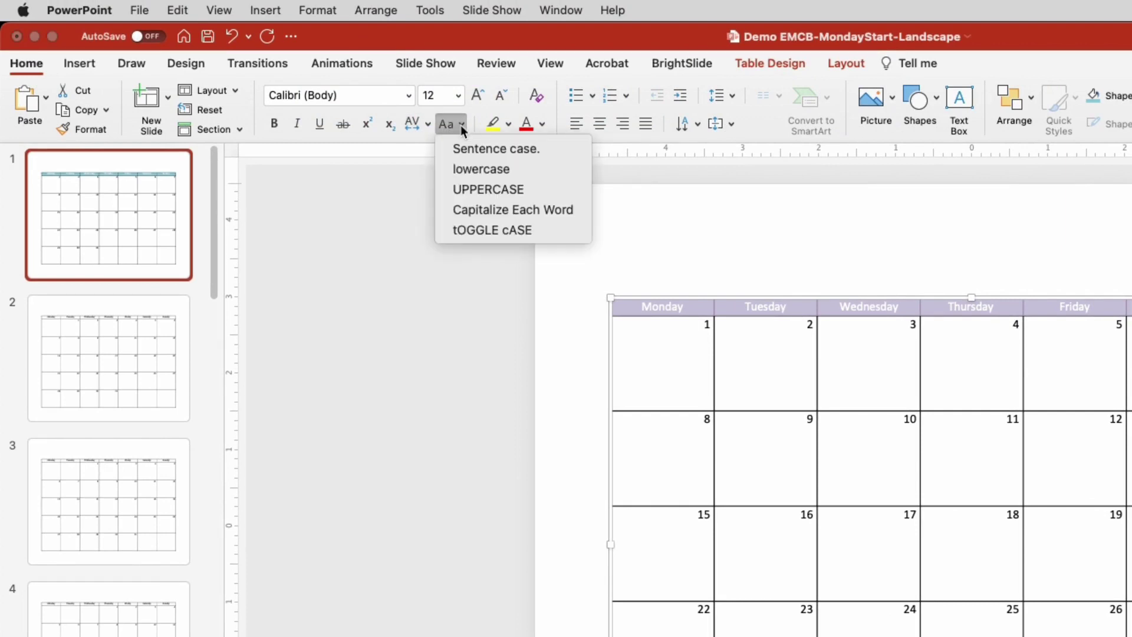
click(457, 189)
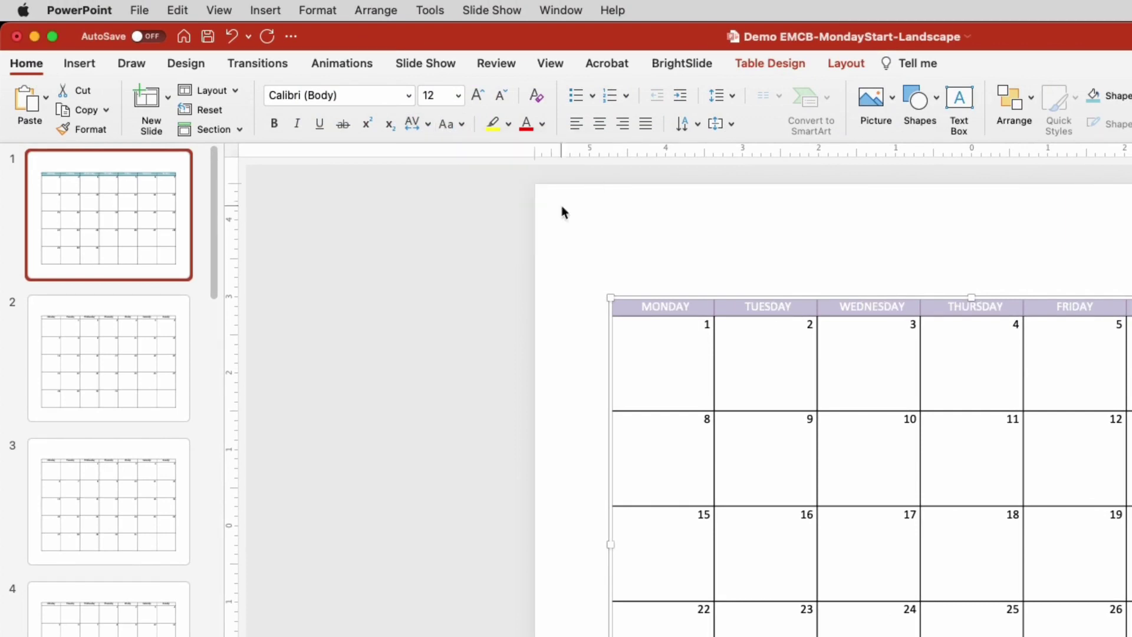
click(723, 261)
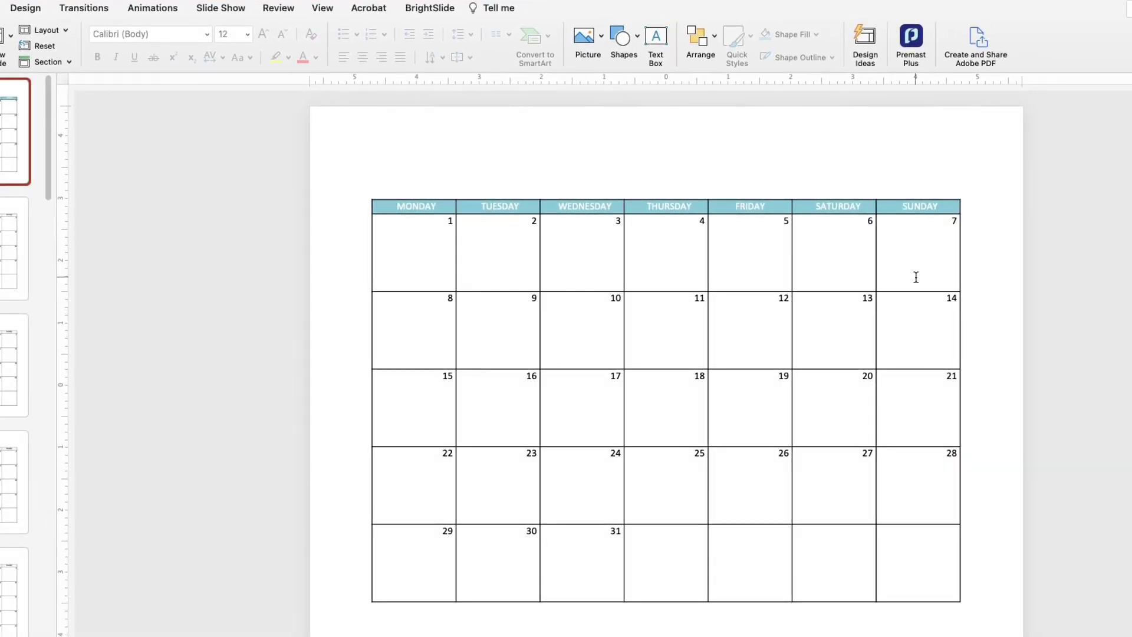
Select the Sunday cells from 7 down and make their date numbers red
click(915, 239)
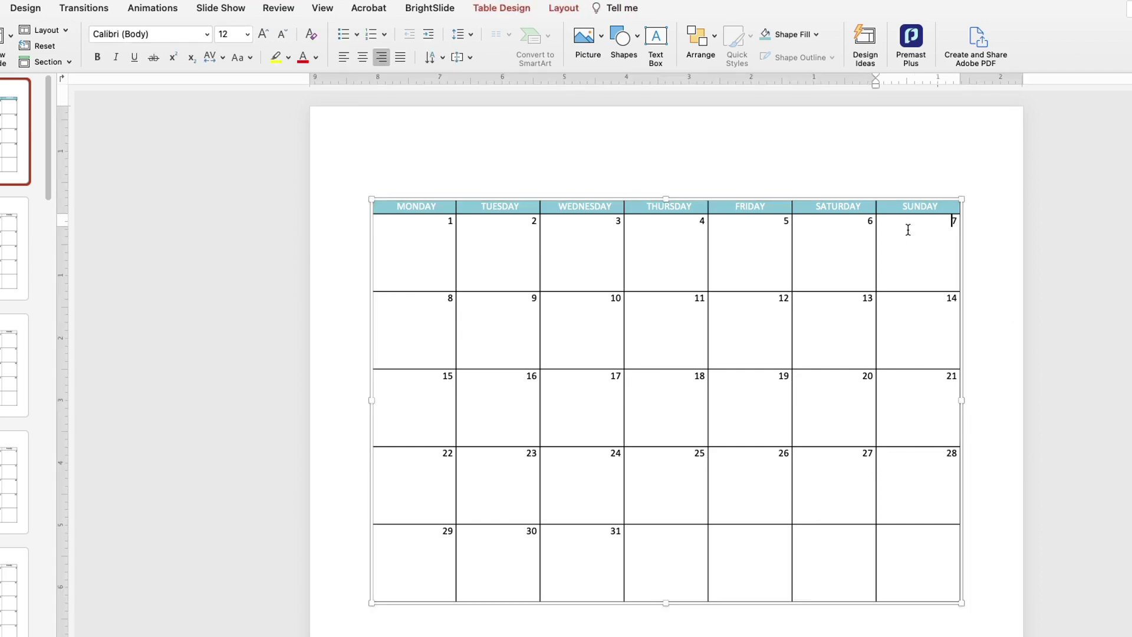
drag(908, 230, 938, 554)
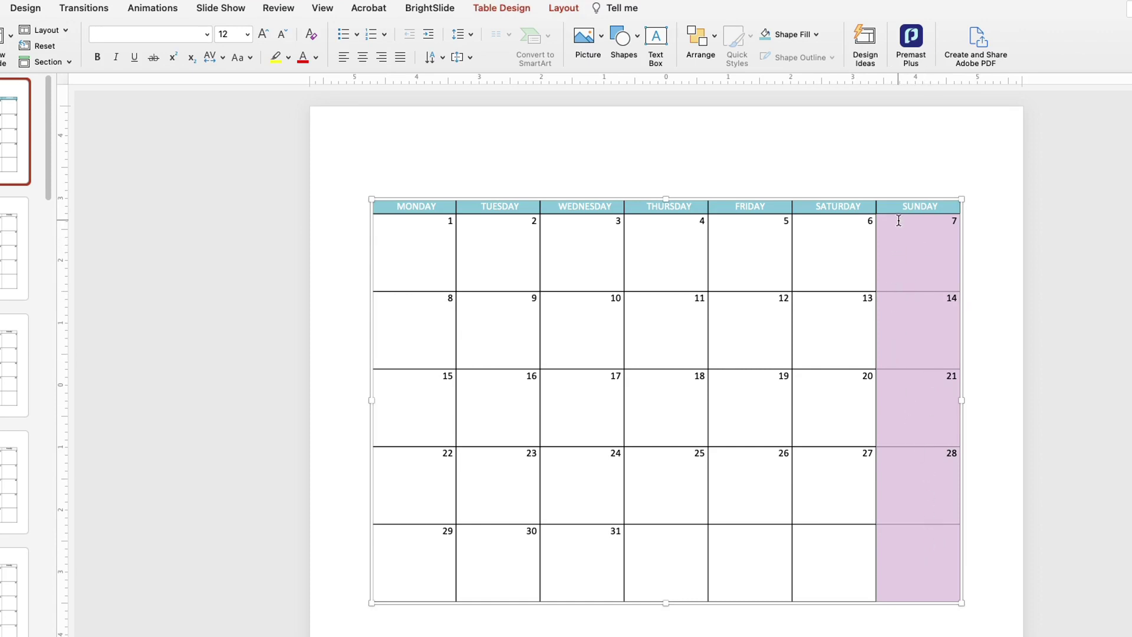
click(906, 191)
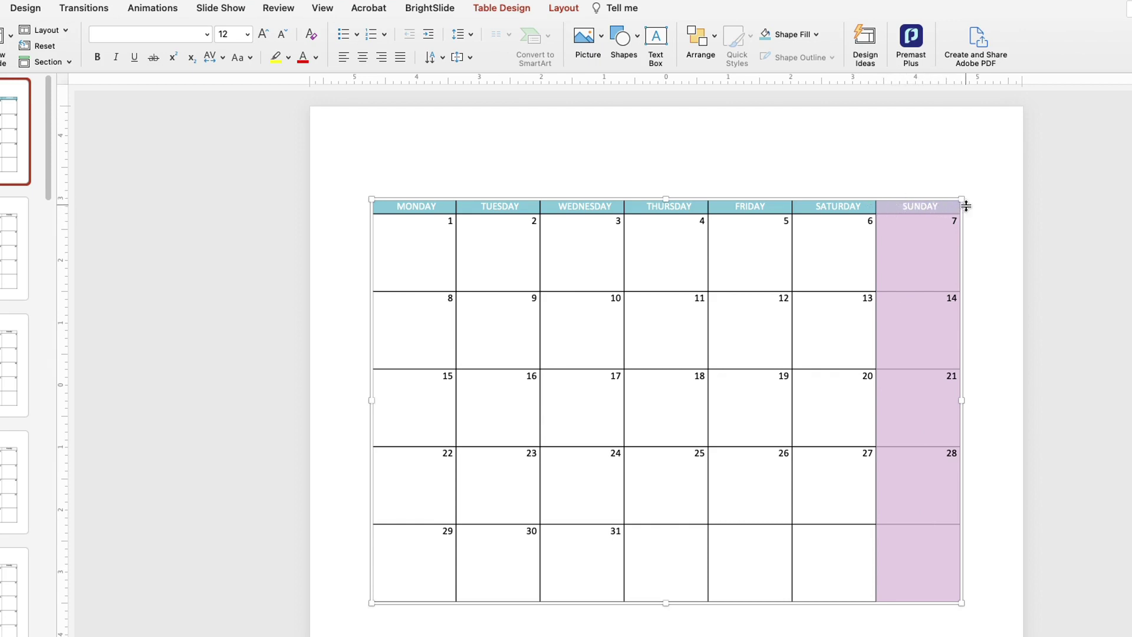
click(915, 231)
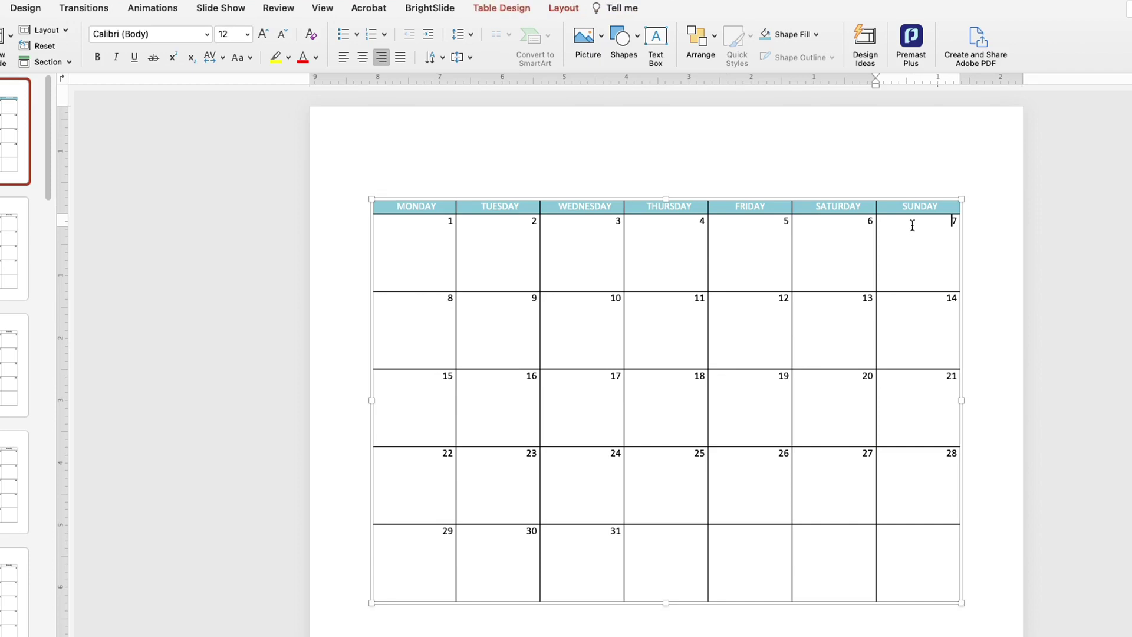
drag(914, 232, 915, 552)
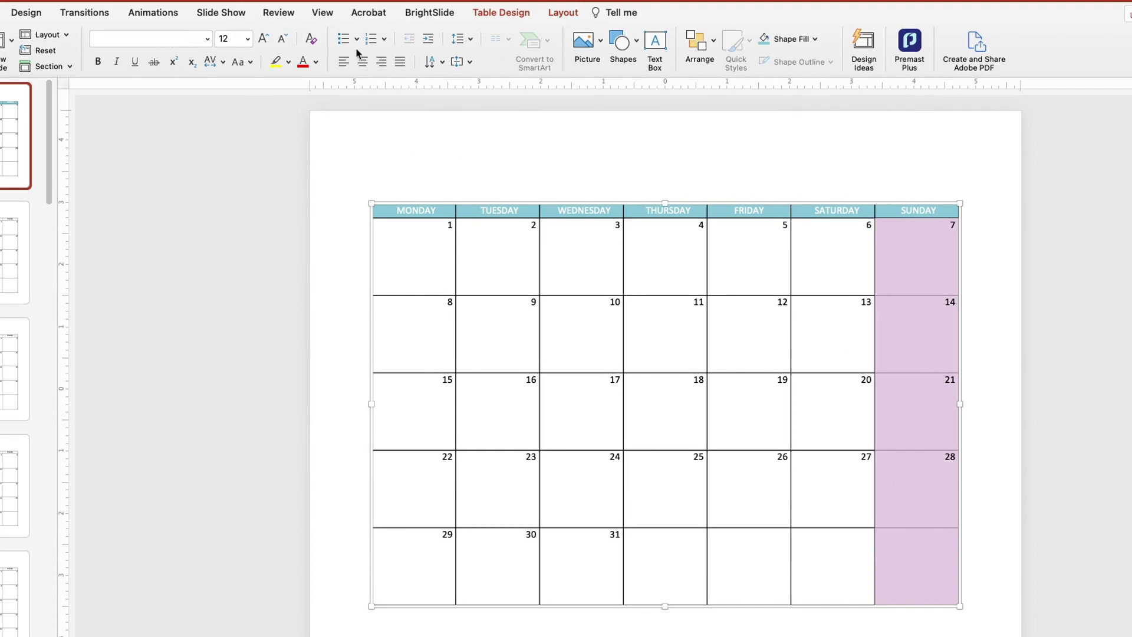
click(316, 61)
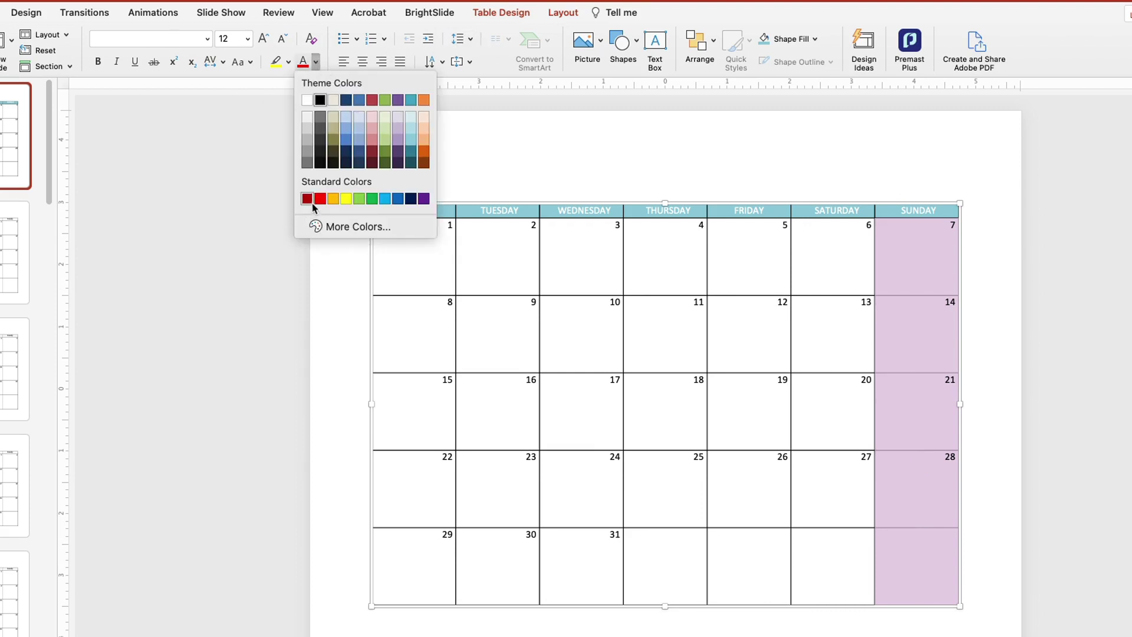
click(319, 199)
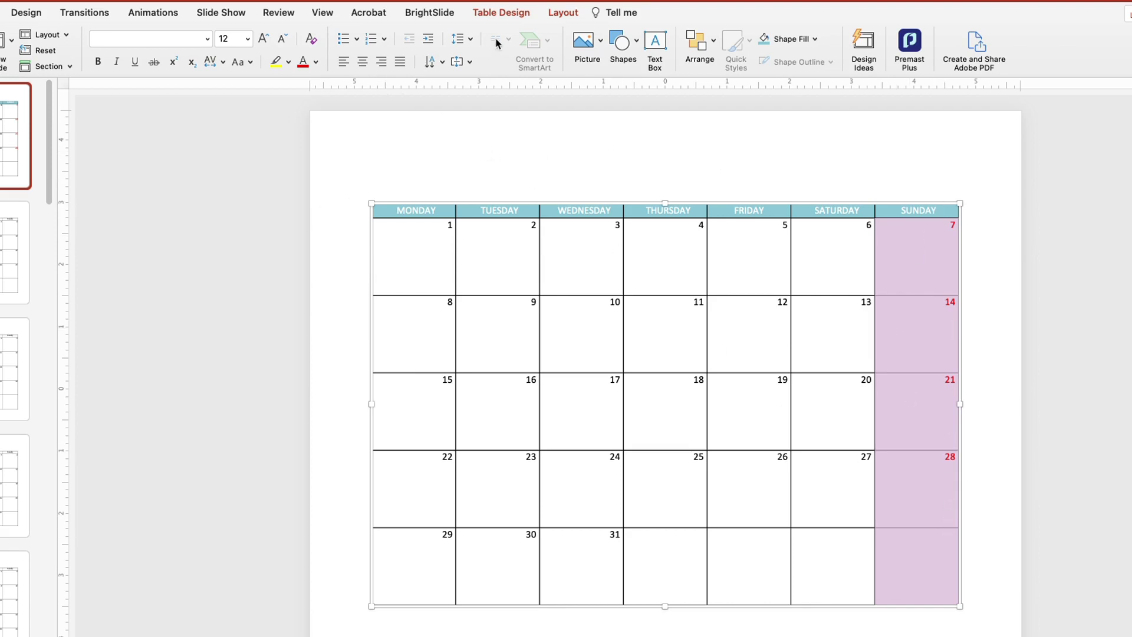
Shade the selected Sunday column light gray
click(513, 13)
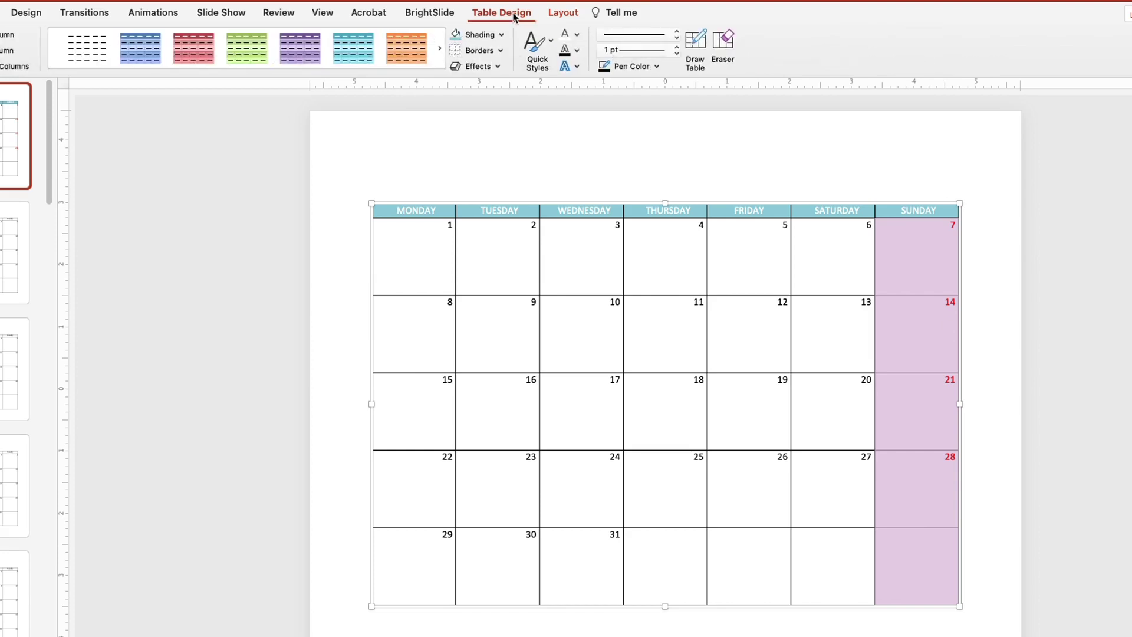
click(501, 34)
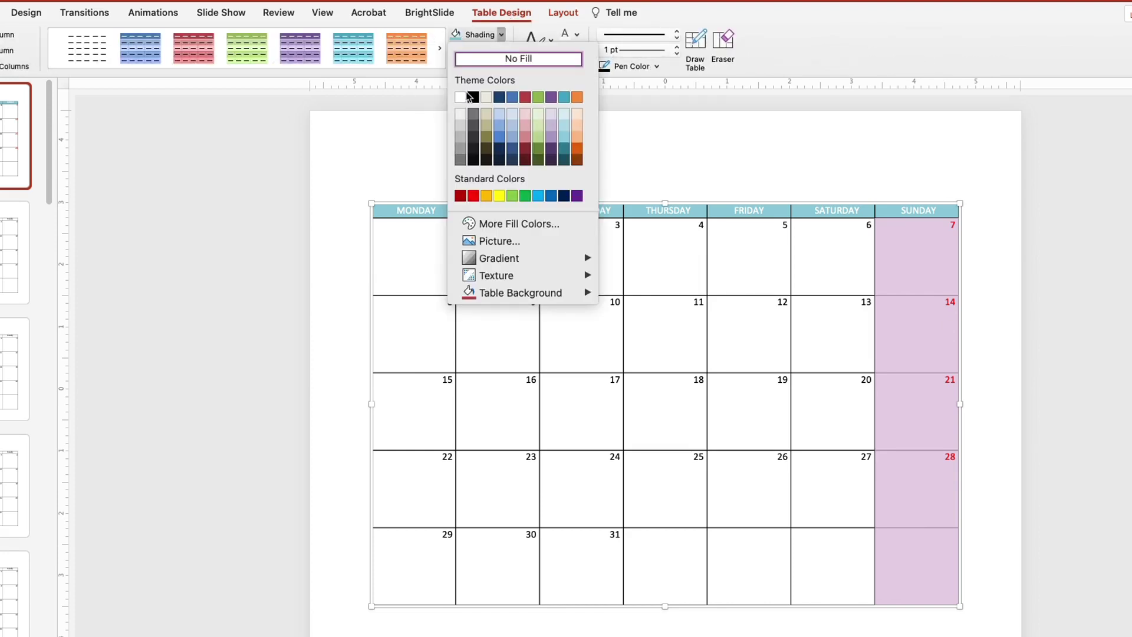
click(461, 113)
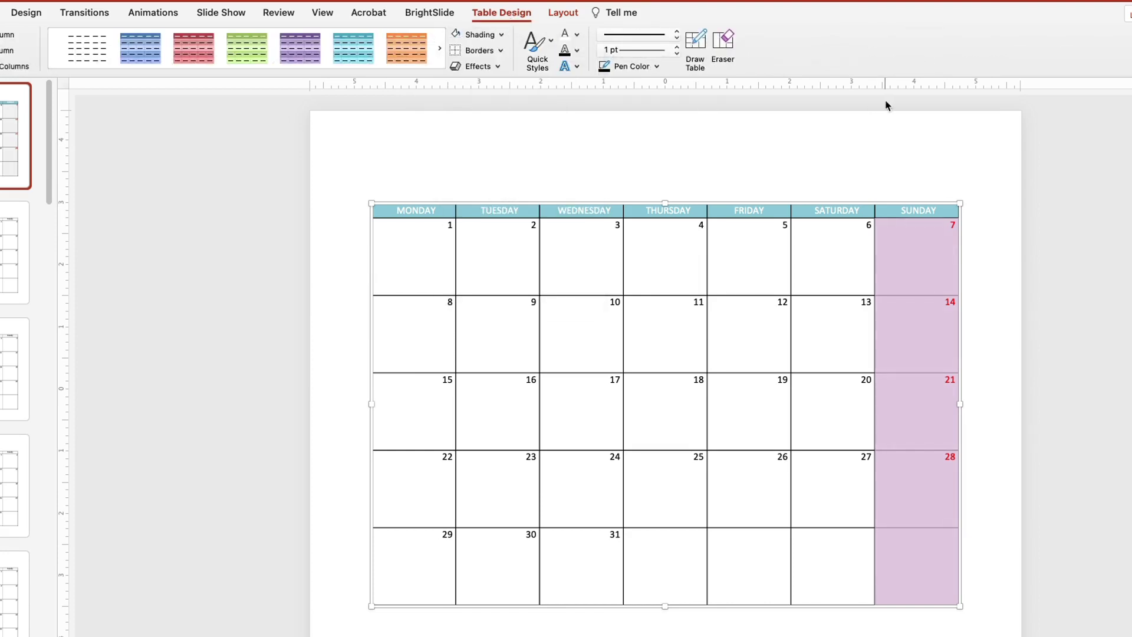
click(893, 158)
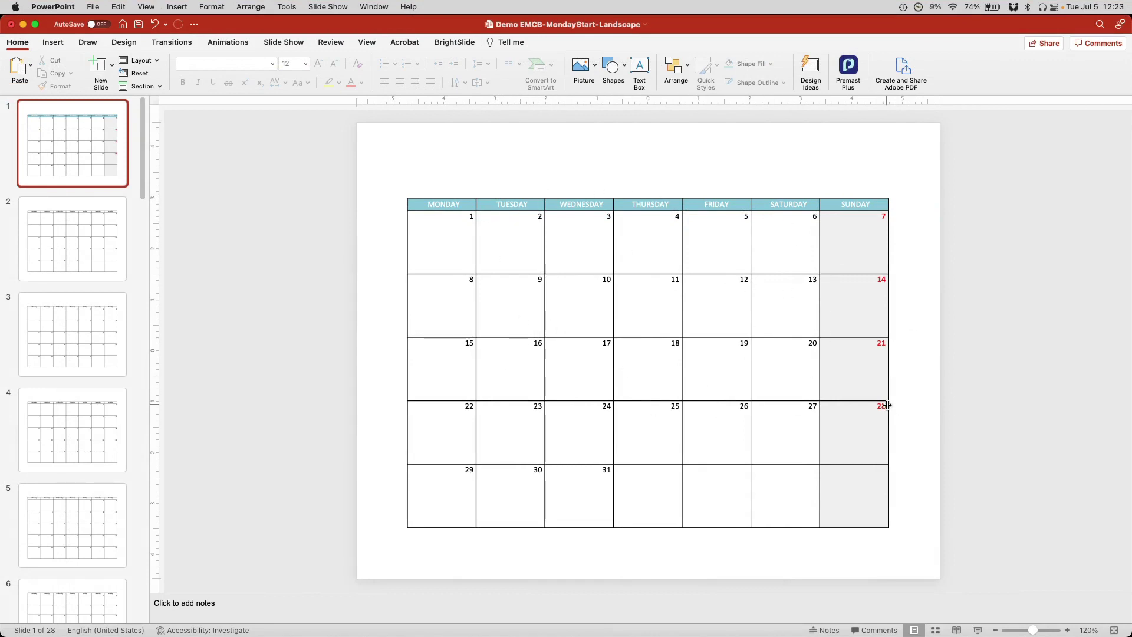
click(95, 243)
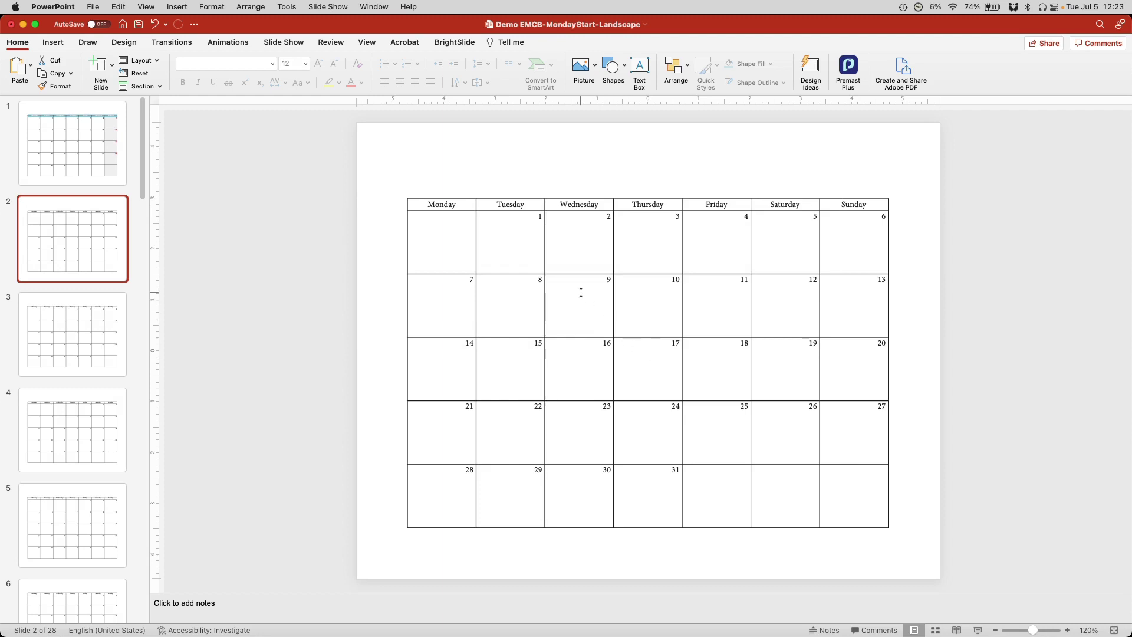
Copy slide 1's table formatting with BrightSlide's Table Format Painter onto slide 2's calendar
click(117, 144)
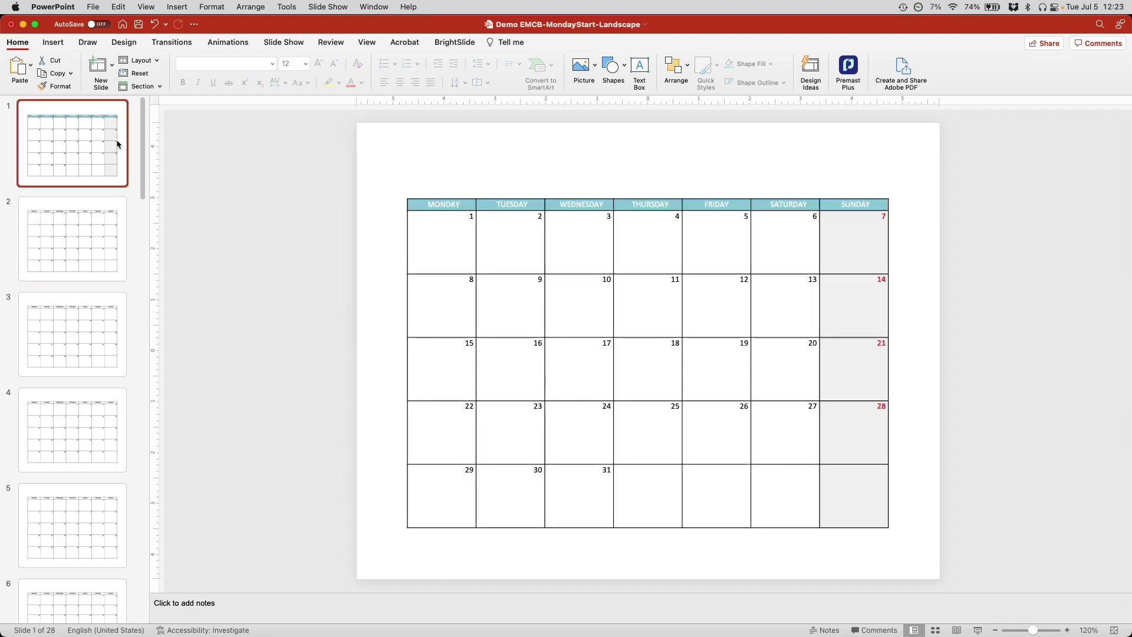
click(477, 206)
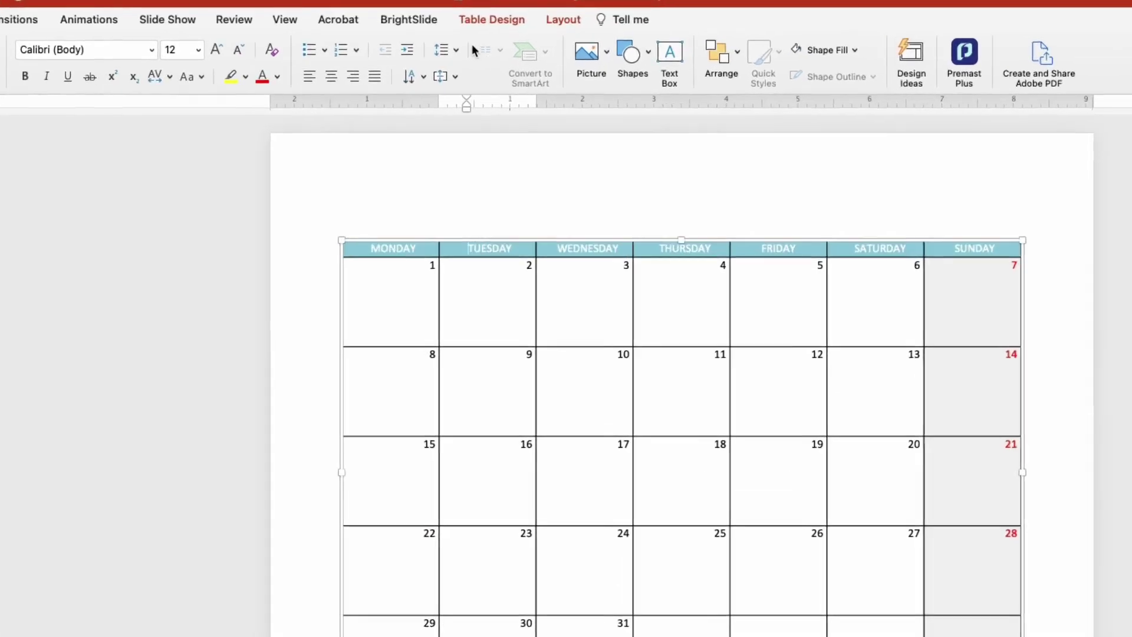
click(408, 18)
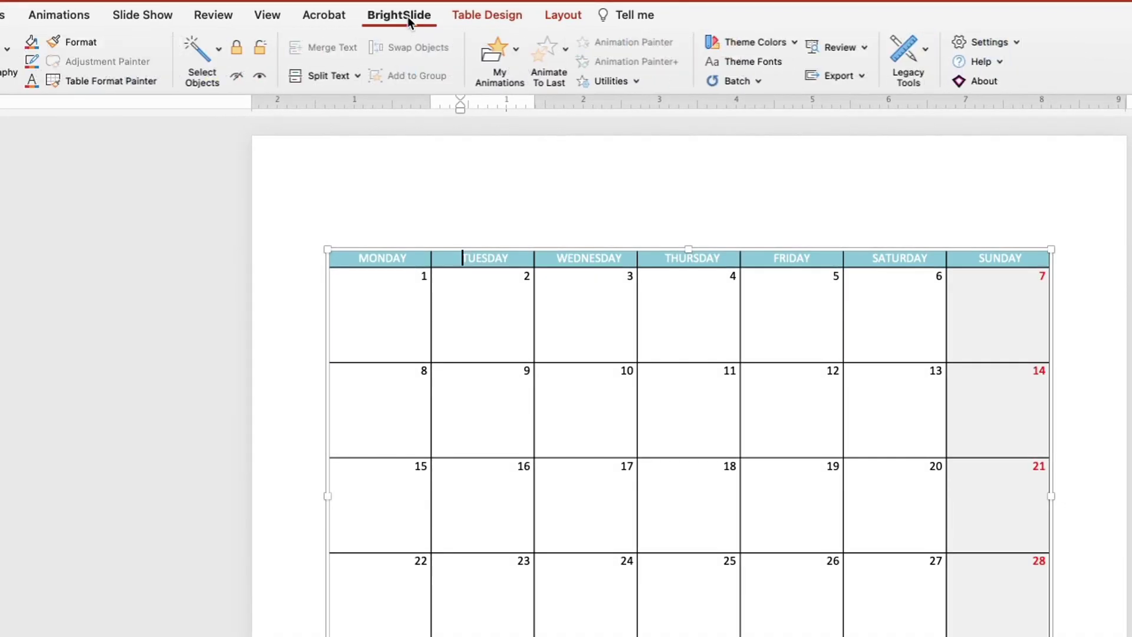
click(111, 79)
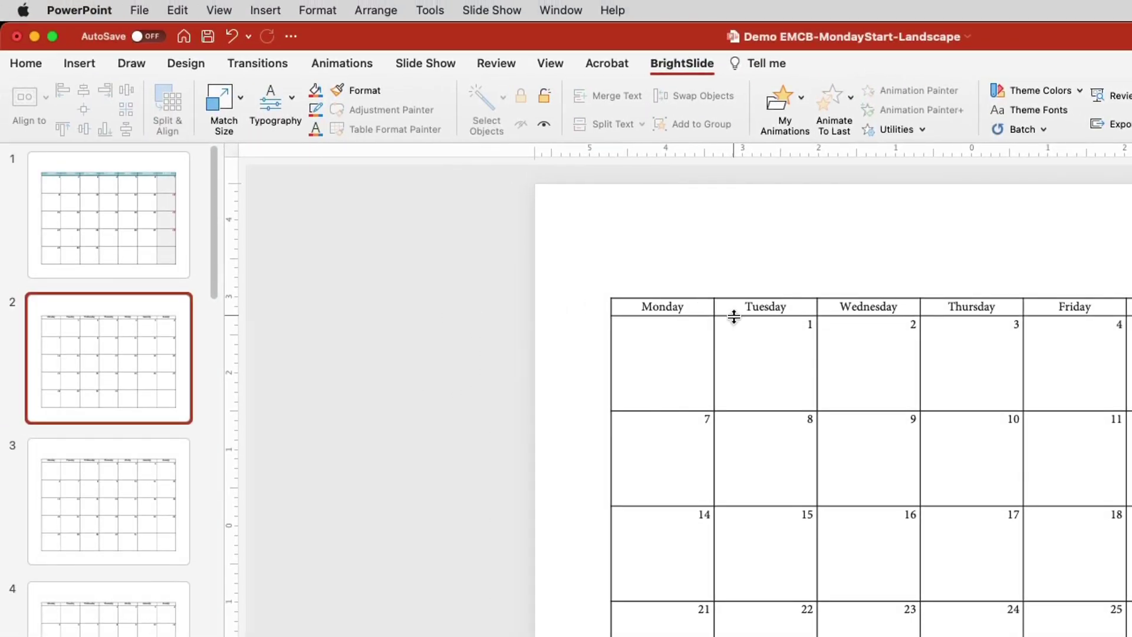
click(734, 317)
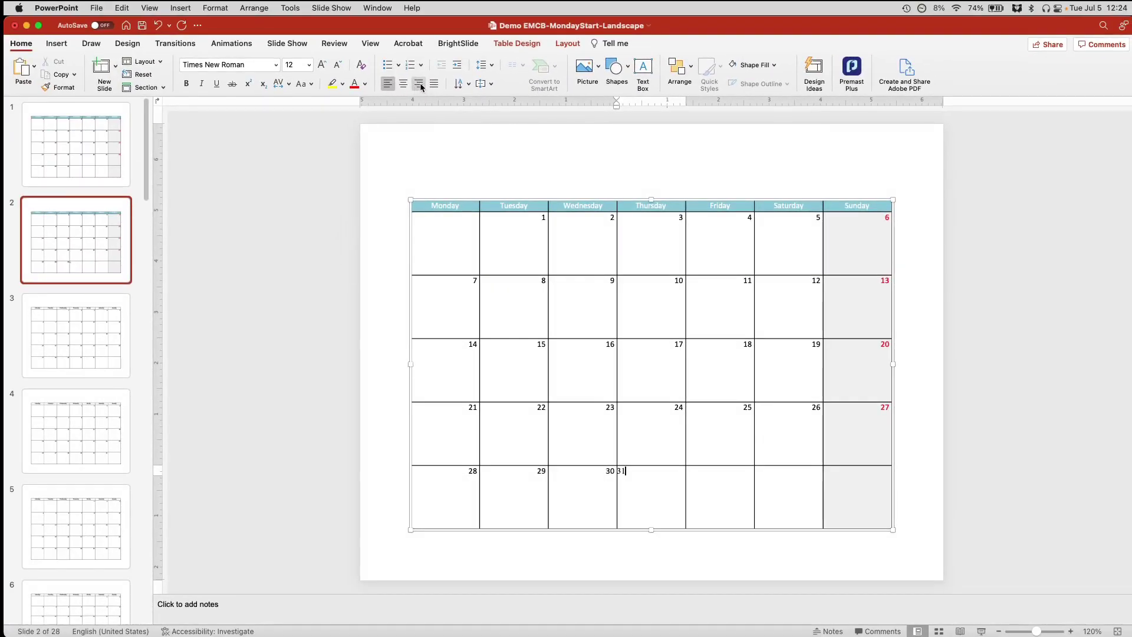
Right-align the 31 on slide 2 and slide 1's empty Thursday–Sunday last-row cells
click(419, 86)
click(663, 408)
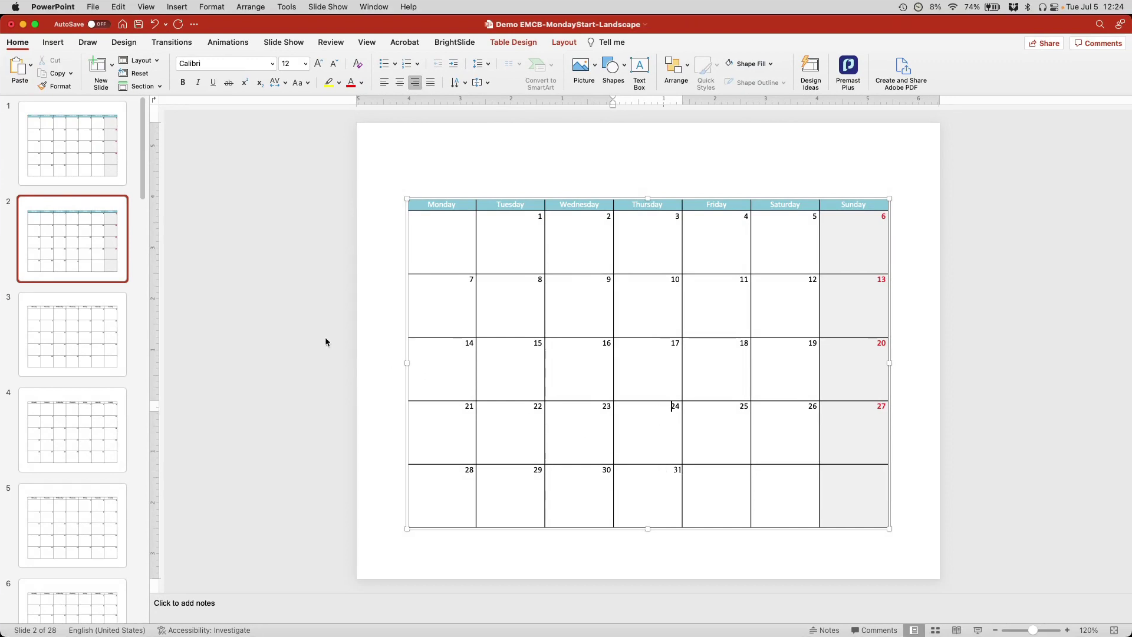
click(85, 157)
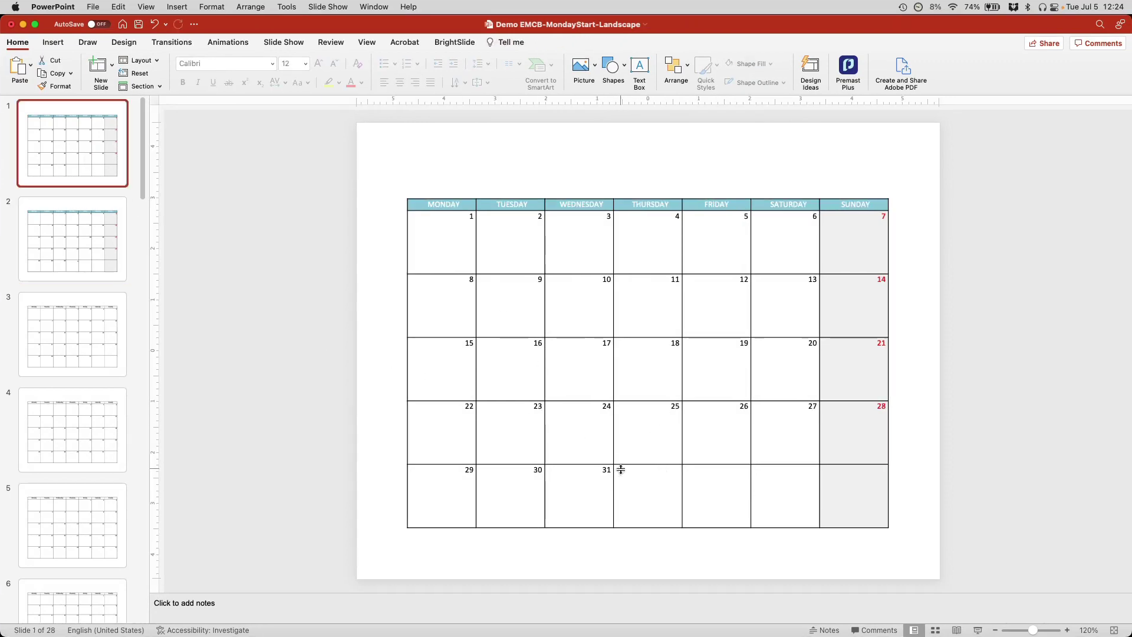
click(624, 470)
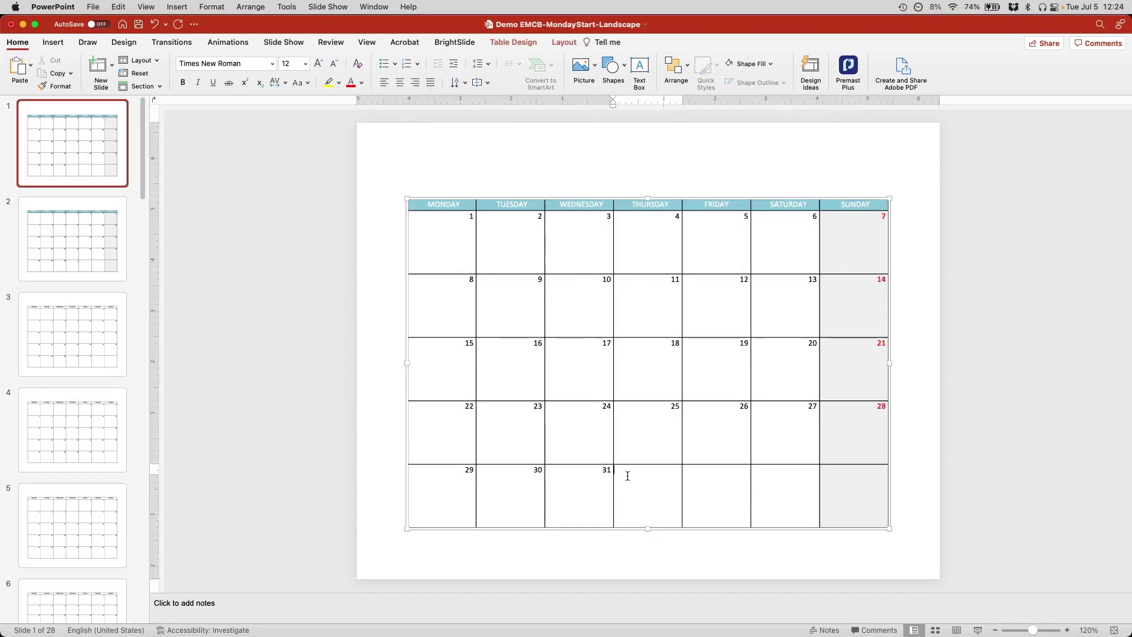
click(742, 472)
click(804, 472)
click(869, 475)
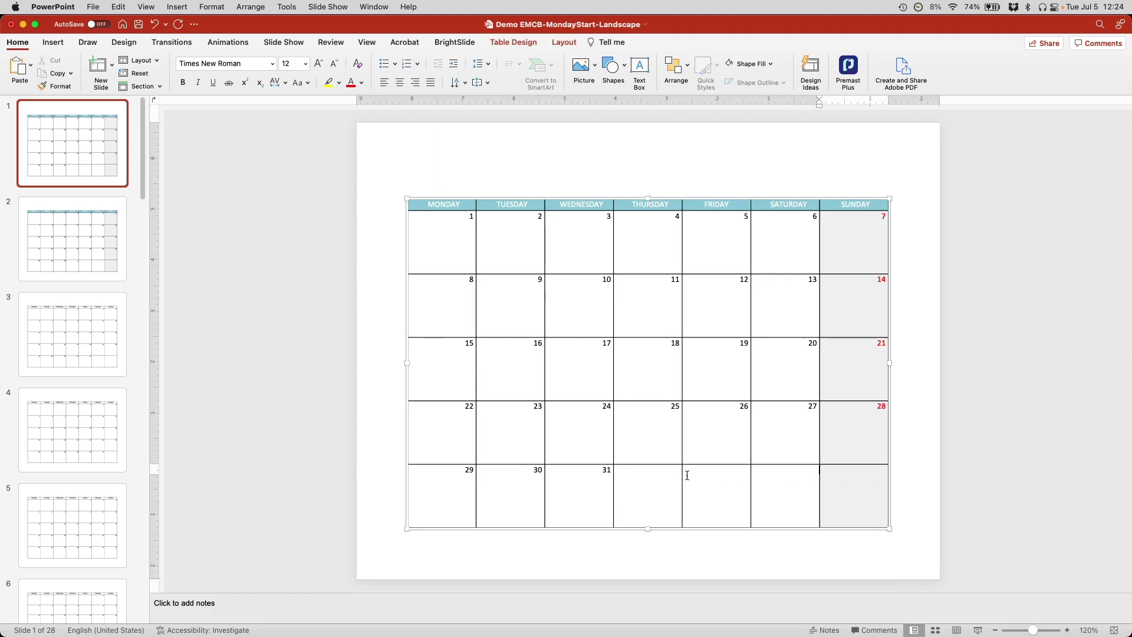
drag(628, 475, 831, 472)
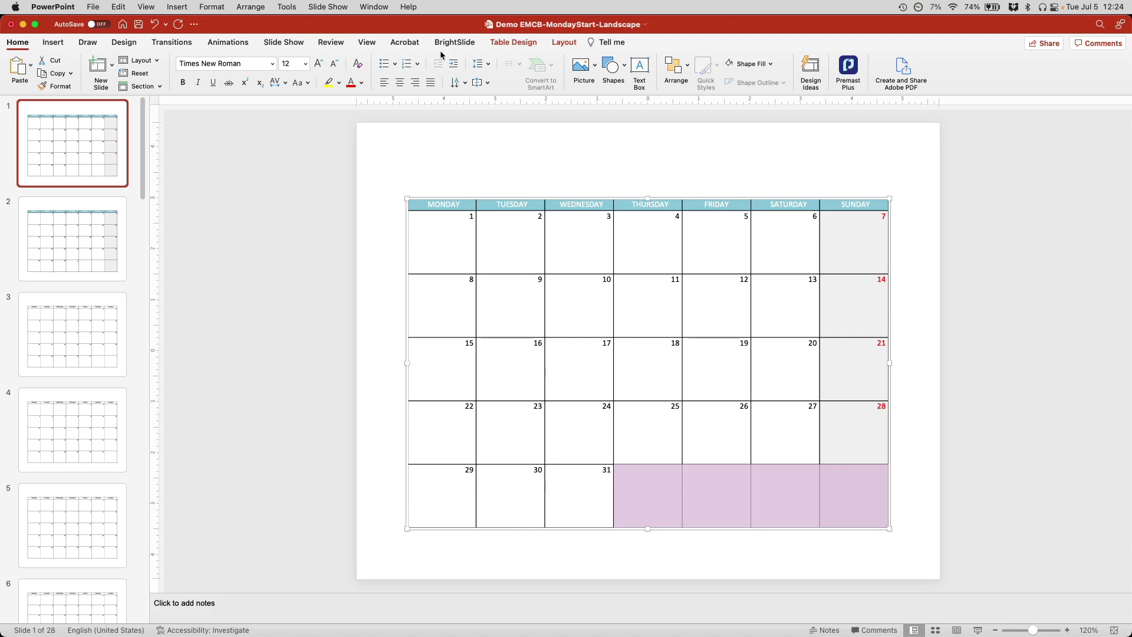
click(416, 85)
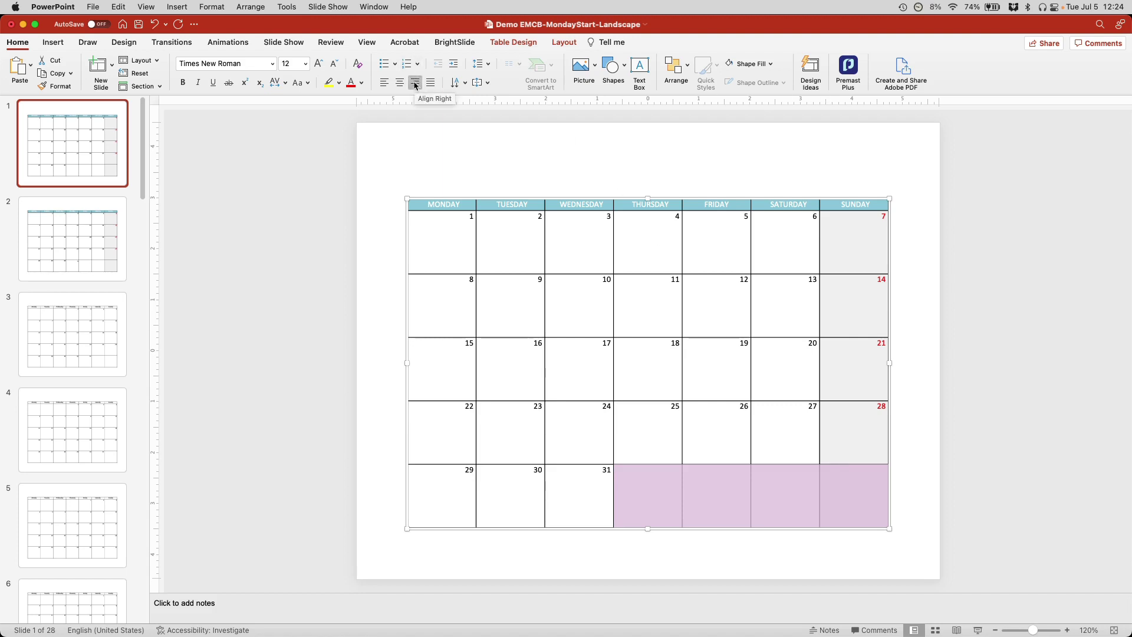
click(564, 478)
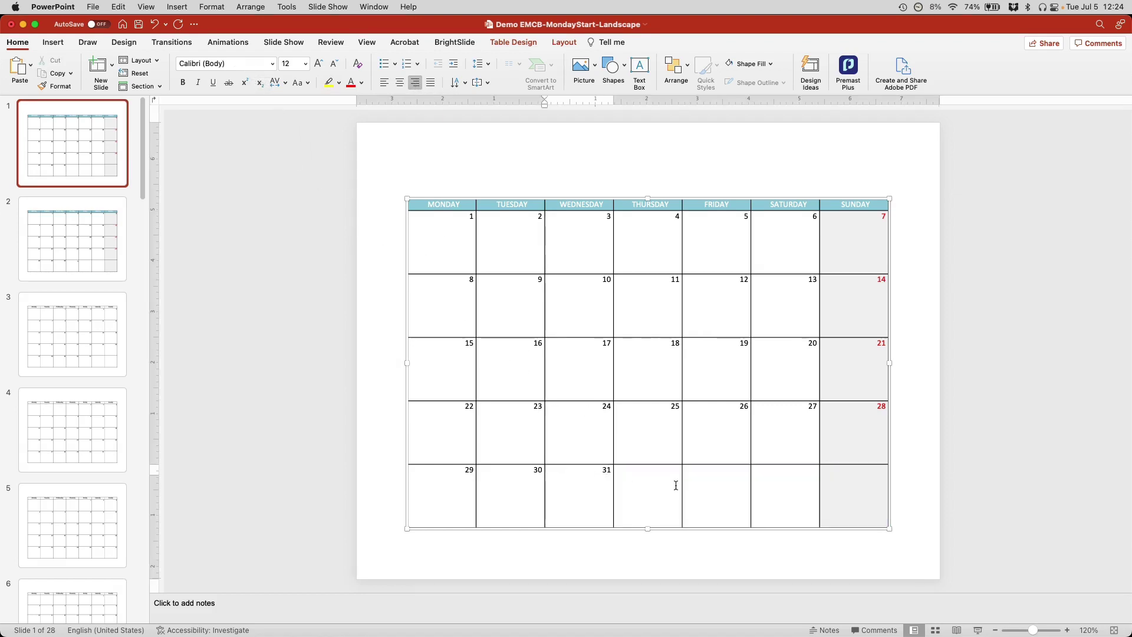
Set slide 1's empty Thursday–Sunday last-row cells to the Calibri (Body) font
drag(675, 484, 824, 479)
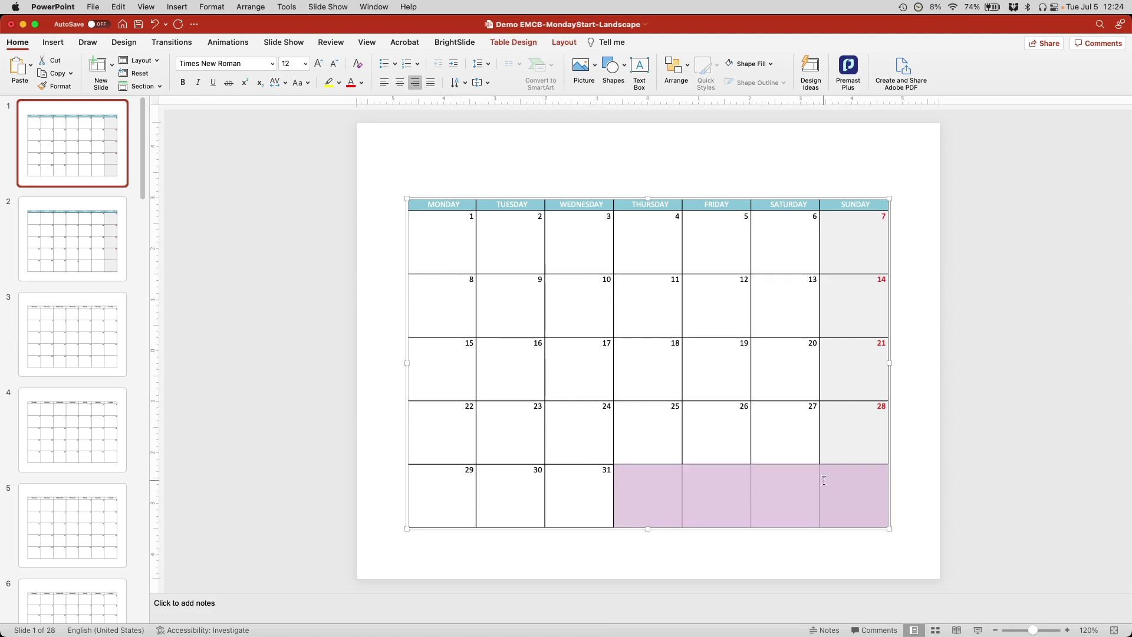
click(272, 64)
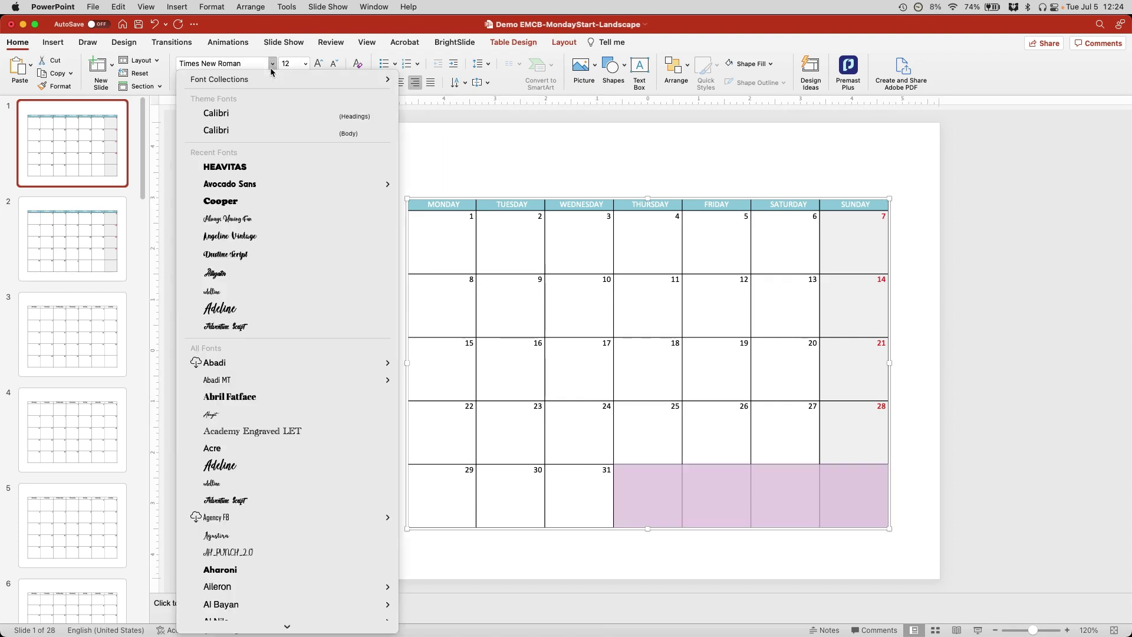
click(251, 131)
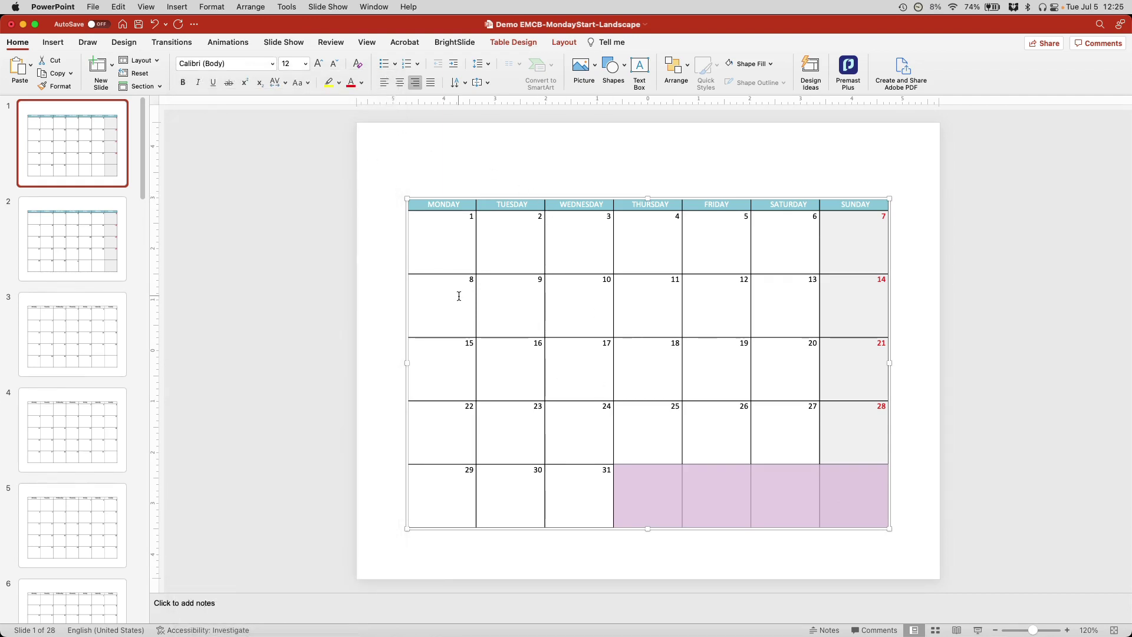
click(695, 318)
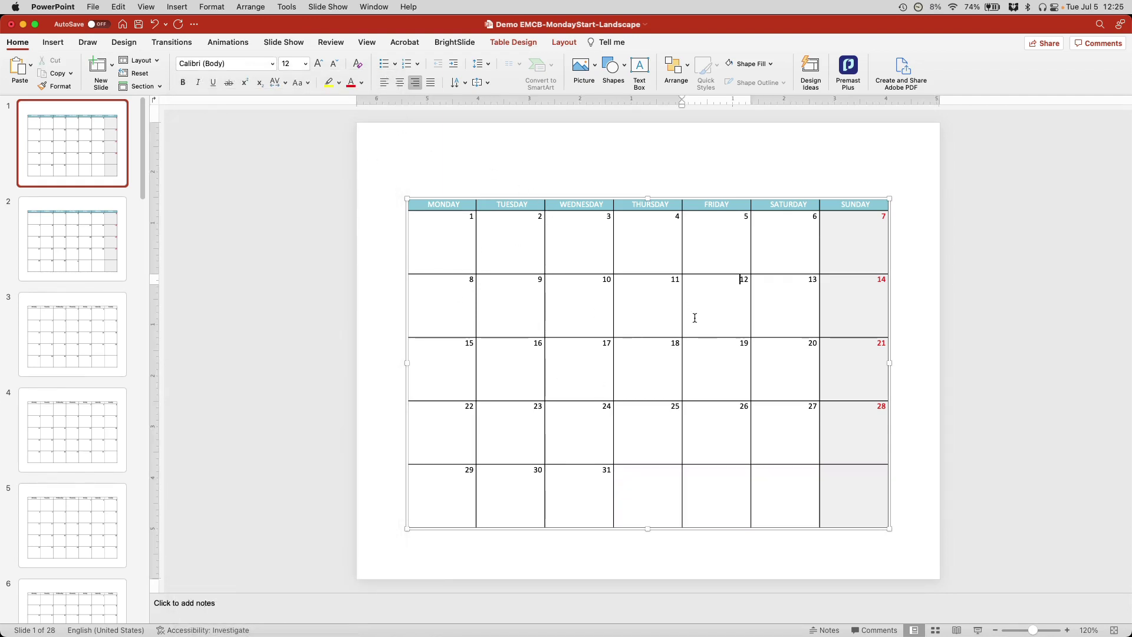
Copy slide 1's table formatting with BrightSlide's Table Format Painter onto slide 3's calendar
click(580, 197)
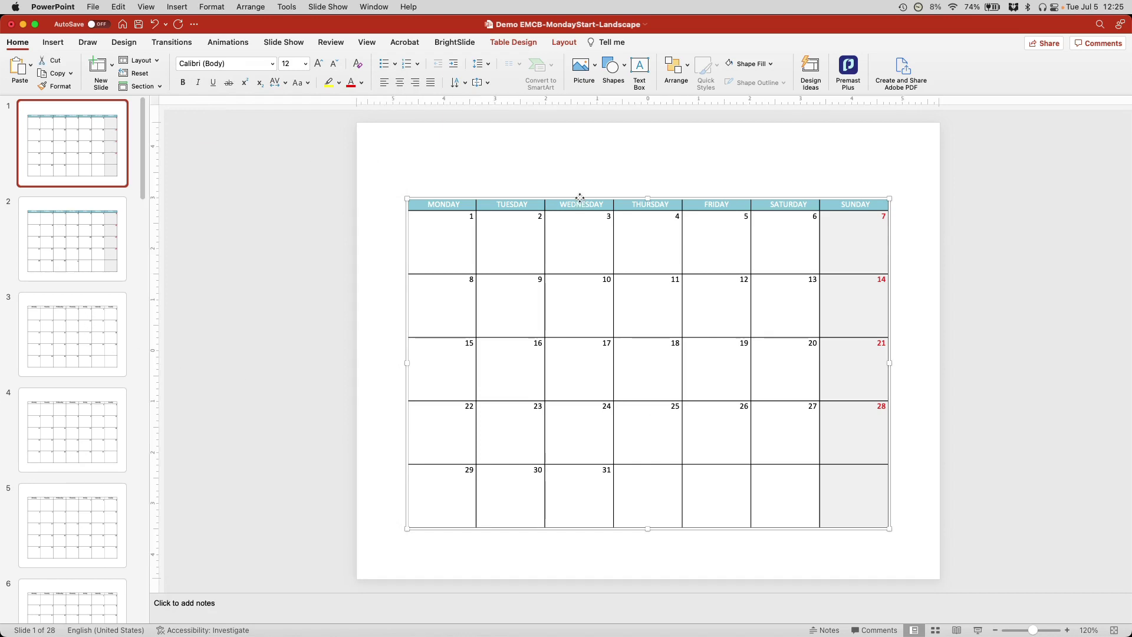
click(452, 42)
click(246, 88)
click(97, 337)
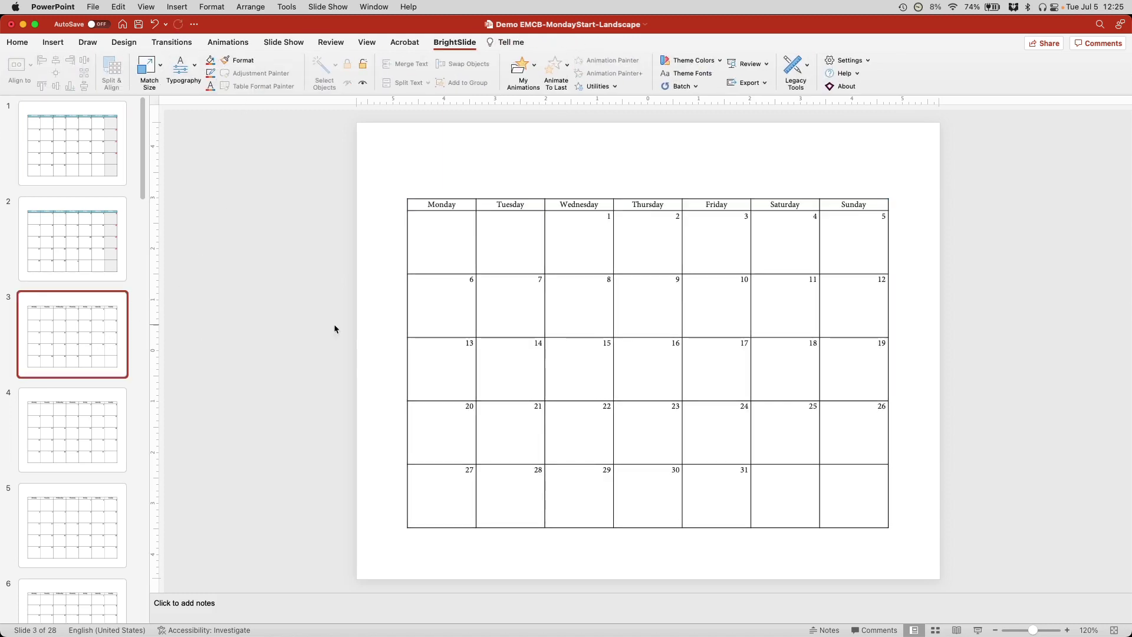
click(547, 267)
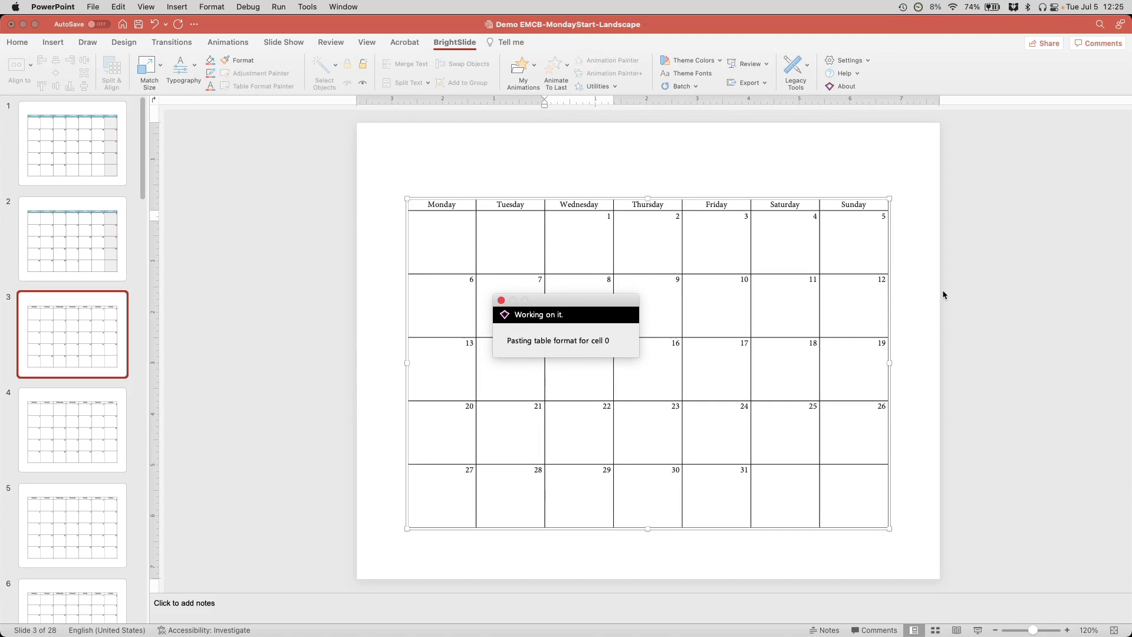